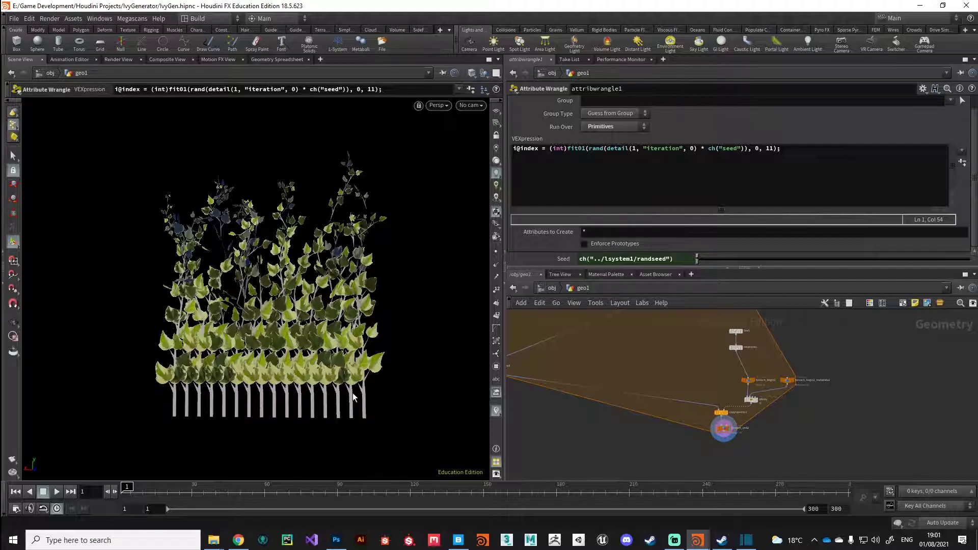
Step: Orbit and zoom around the ivy to inspect its leaves from several angles
key("Escape")
left_click_drag(355, 398, 336, 408)
scroll(286, 418, "up", 5)
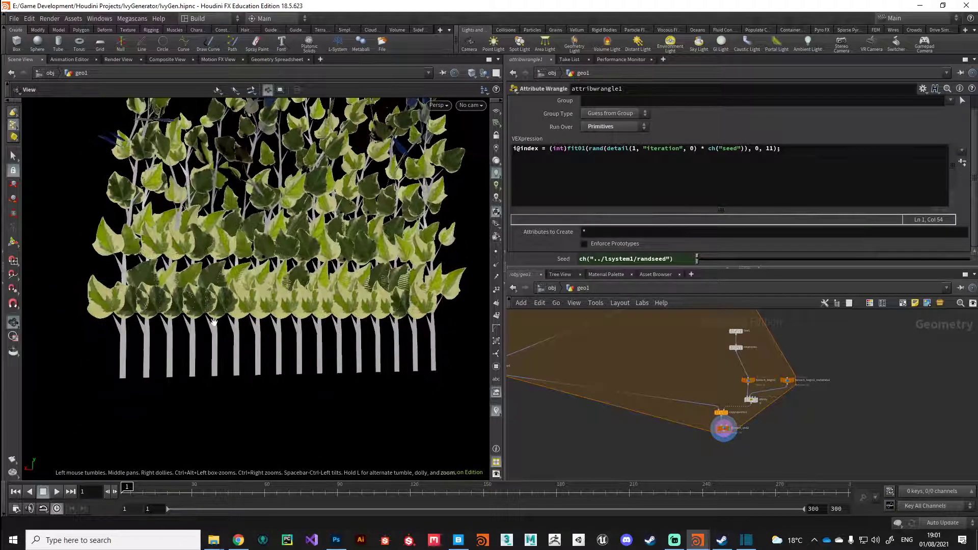
mouse_move(240, 325)
left_mouse_down()
mouse_move(277, 338)
mouse_move(273, 353)
mouse_move(248, 341)
left_mouse_up()
left_click_drag(131, 338, 118, 326)
key("Return")
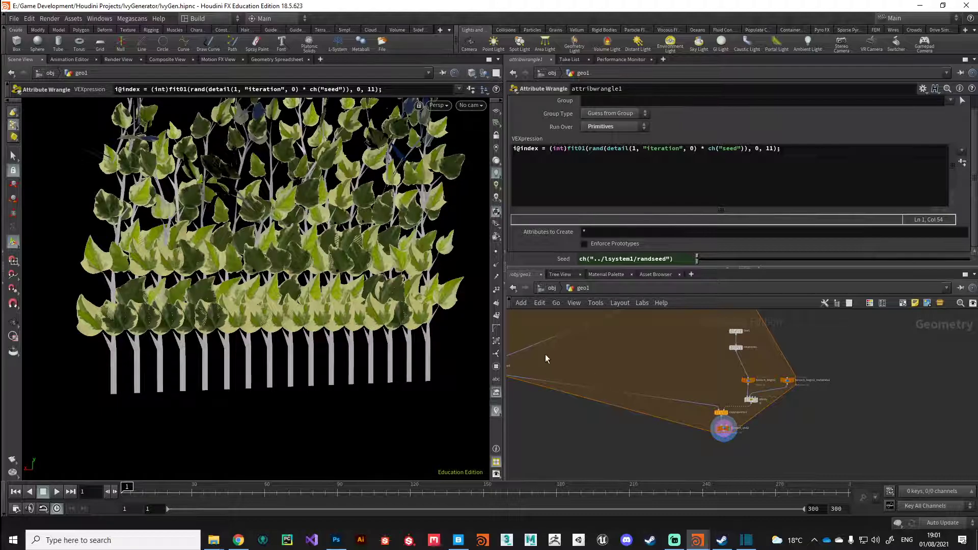
scroll(720, 442, "up", 10)
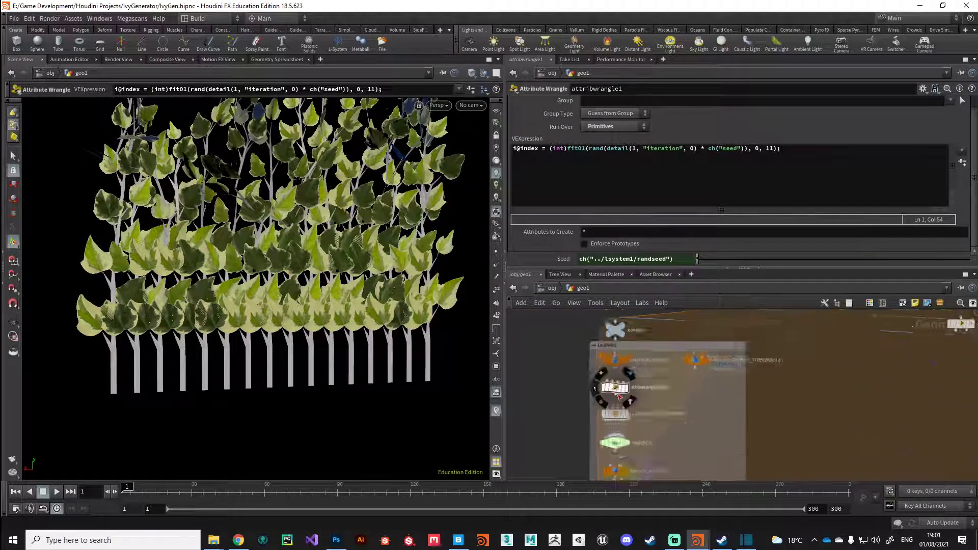
scroll(617, 400, "up", 2)
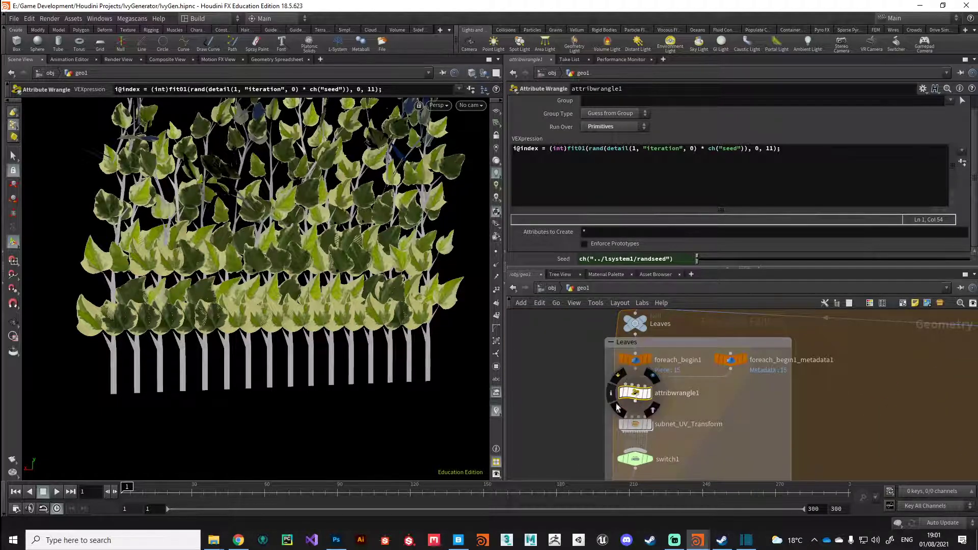
Step: Replace the * before ch("seed") with + in attribwrangle1's leaf expression and review the ivy
double_click(702, 149)
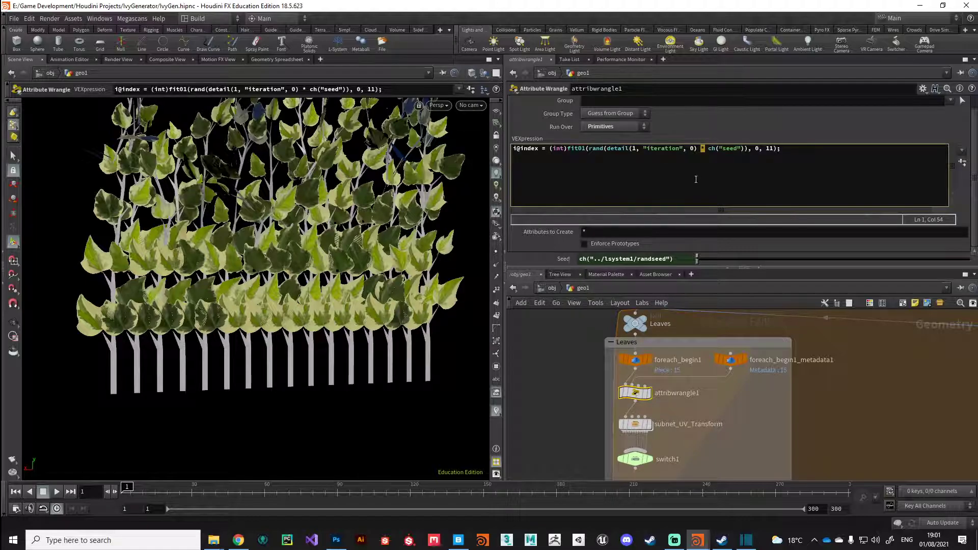
type("+")
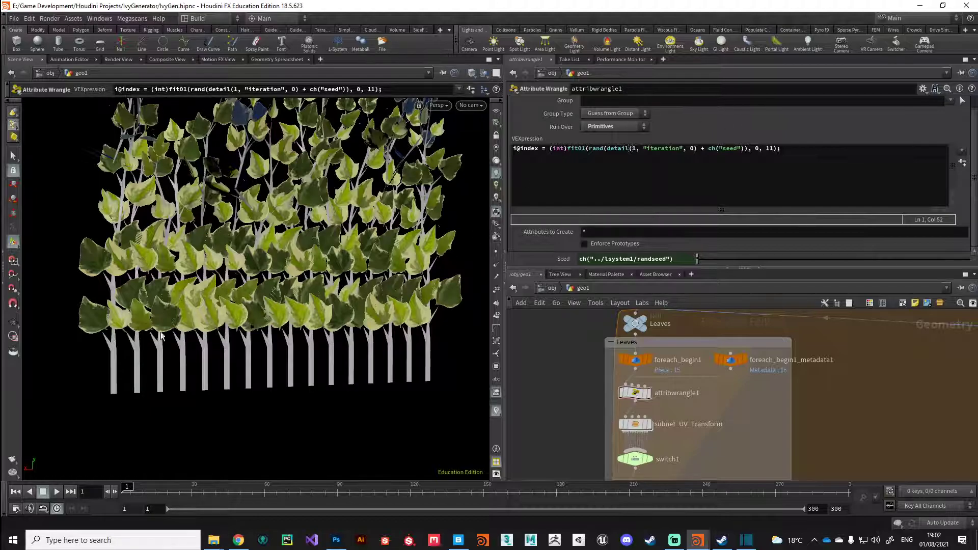
key("Escape")
left_click_drag(362, 336, 287, 378)
key("Return")
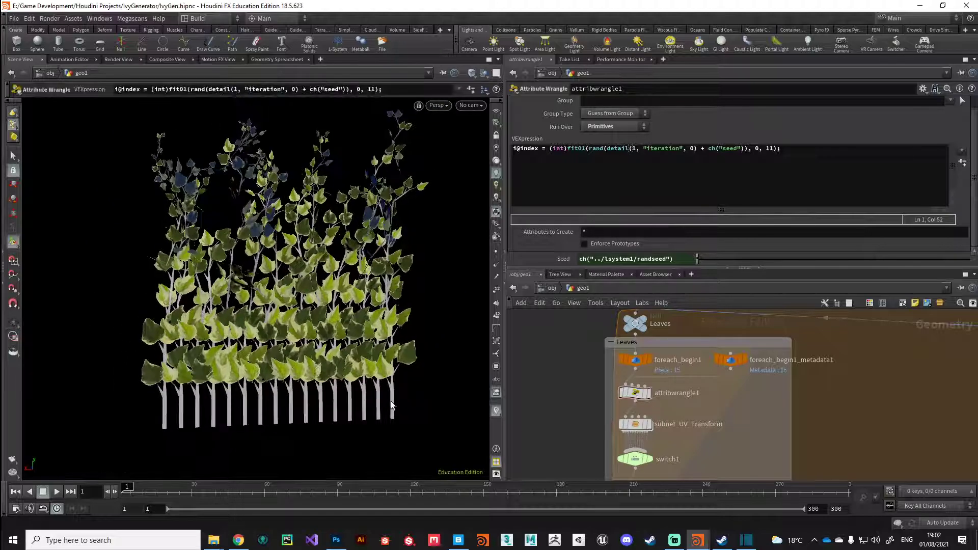
scroll(727, 396, "down", 3)
Step: Frame the line1 and resample1 nodes and orbit the ivy to inspect the stems
middle_click_drag(797, 436, 688, 415)
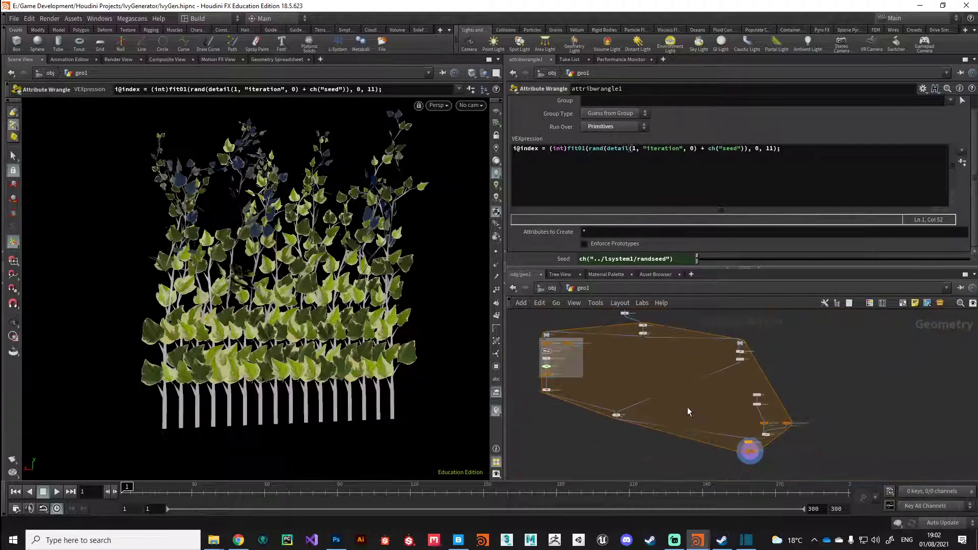
scroll(747, 413, "up", 3)
key("Escape")
left_click_drag(339, 405, 289, 381)
scroll(287, 391, "up", 3)
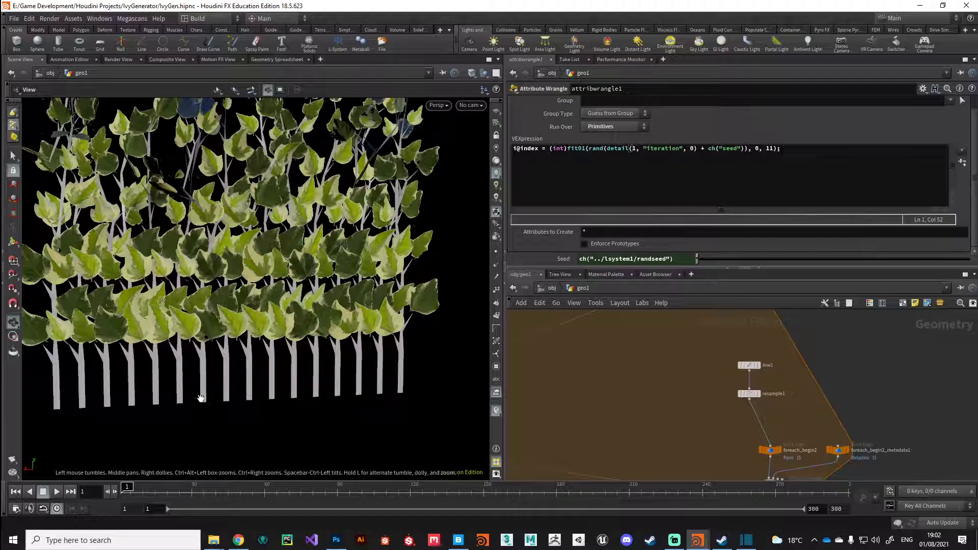
key("Return")
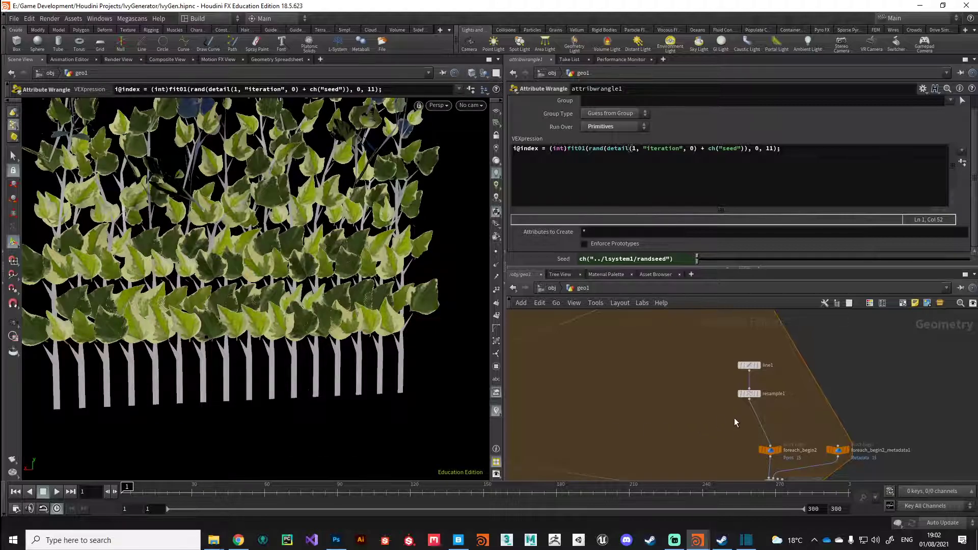
Step: Search 'point' in the node menu and pick Point Jitter for placement
key("Tab")
type("point")
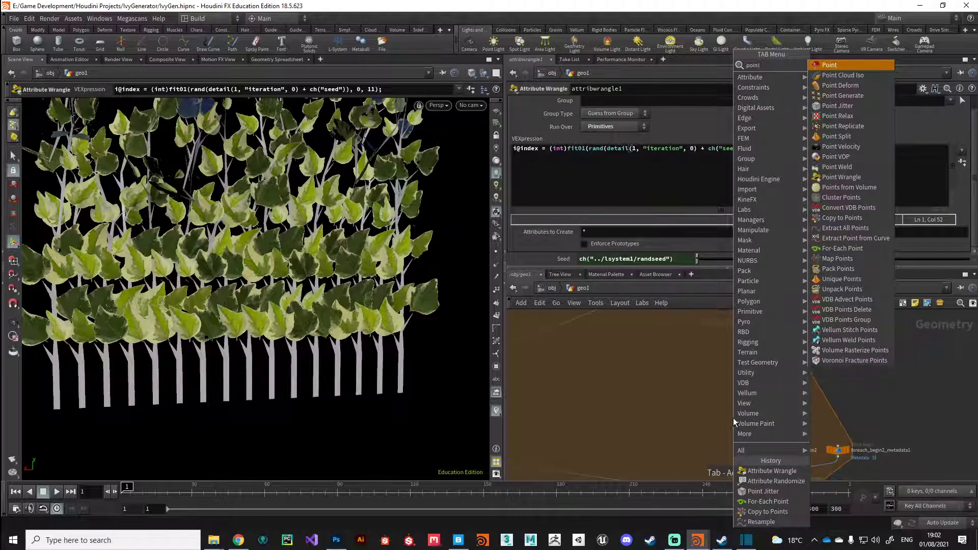
key("Return")
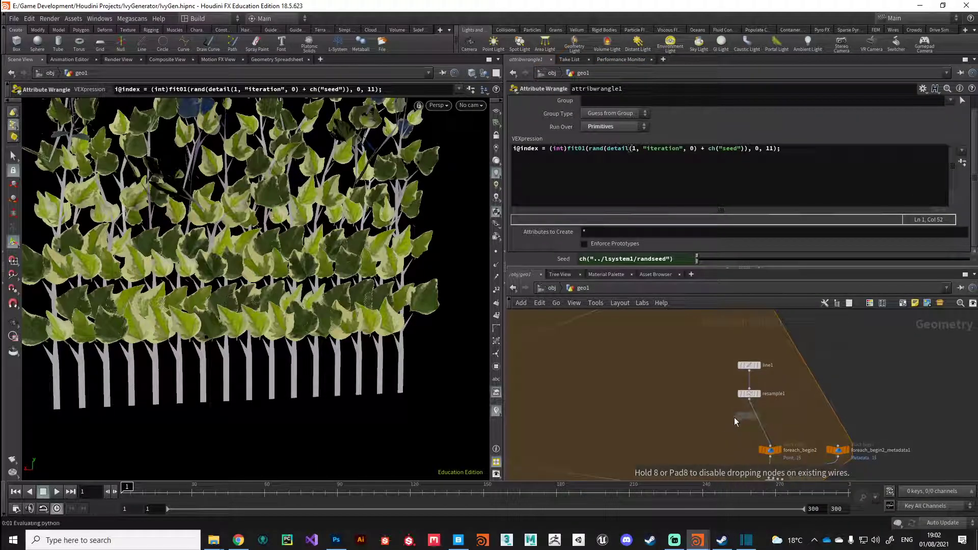
middle_click_drag(723, 427, 672, 391)
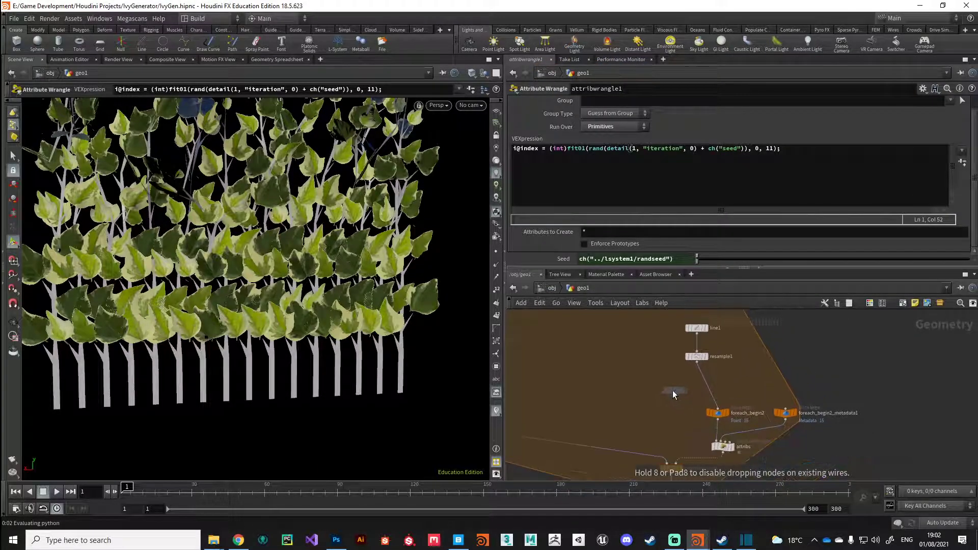
Step: Drop Point Jitter on the resample1→foreach_begin2 wire, lower Scale, and set Y axis scale to 0
left_click(706, 383)
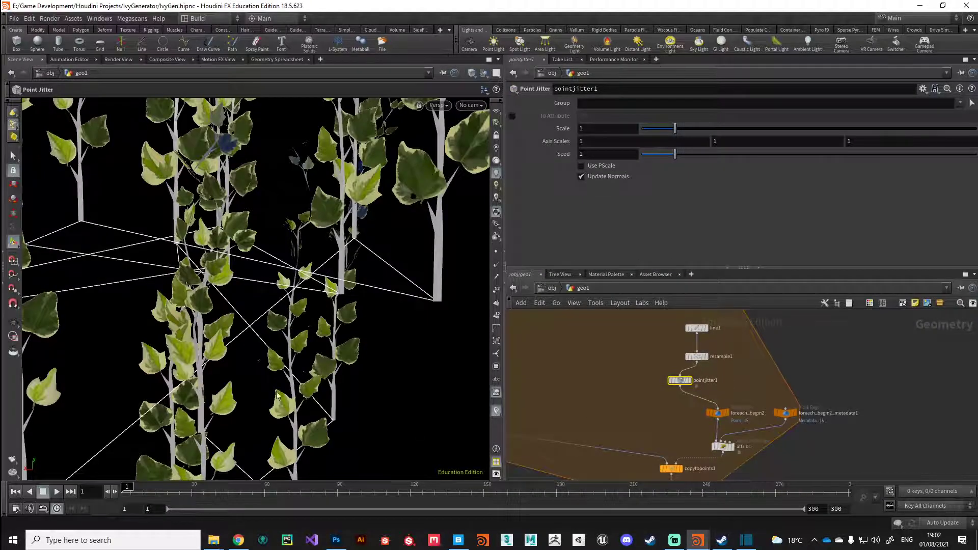
scroll(278, 396, "down", 5)
left_click_drag(278, 395, 306, 272)
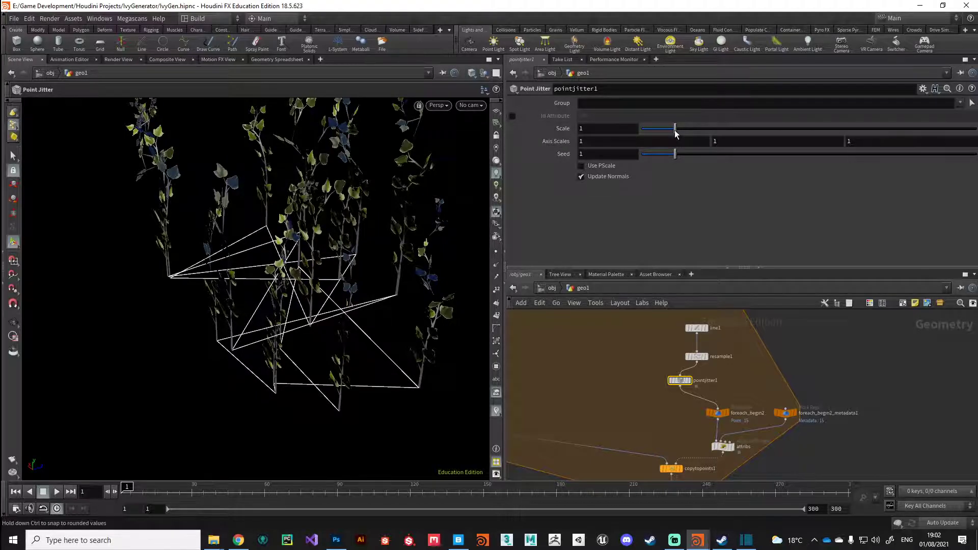
left_click_drag(676, 134, 654, 133)
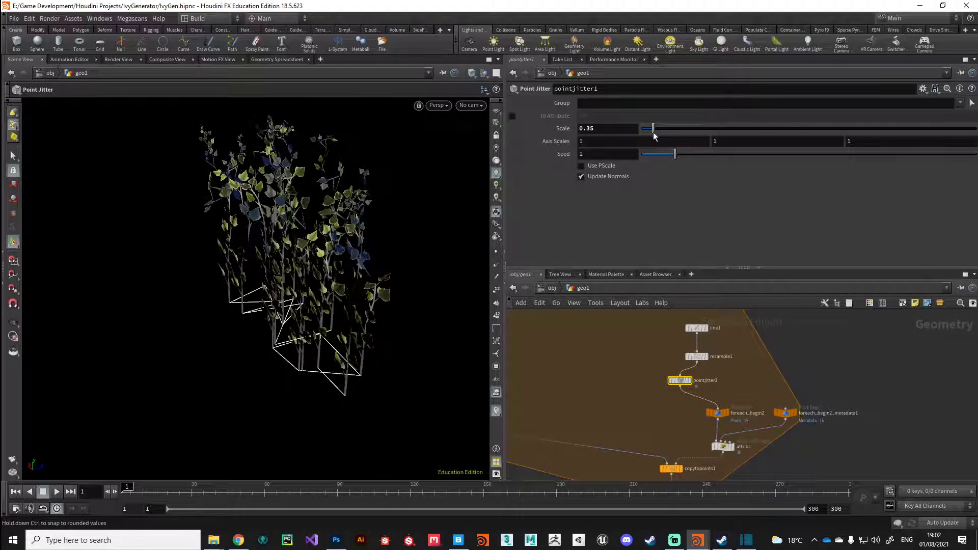
left_click(719, 142)
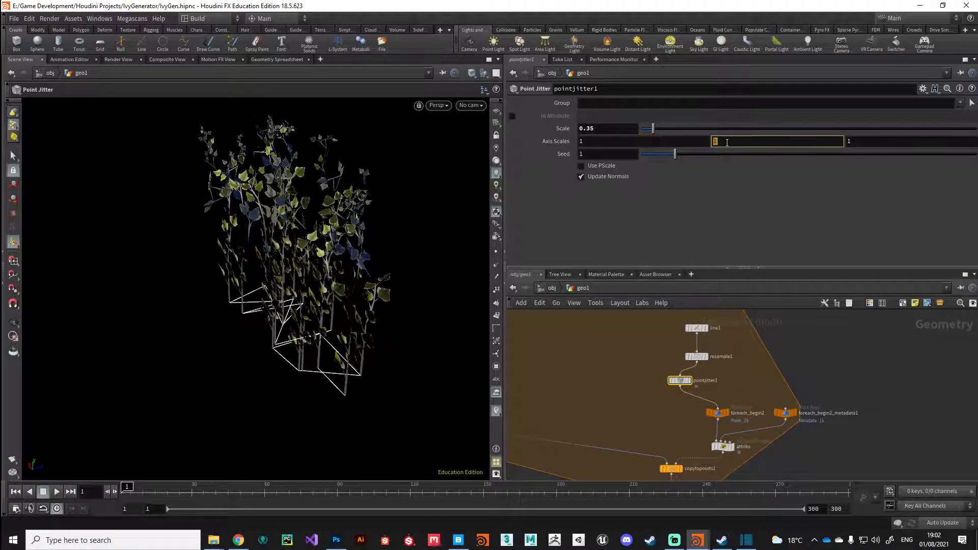
type("0")
key("Return")
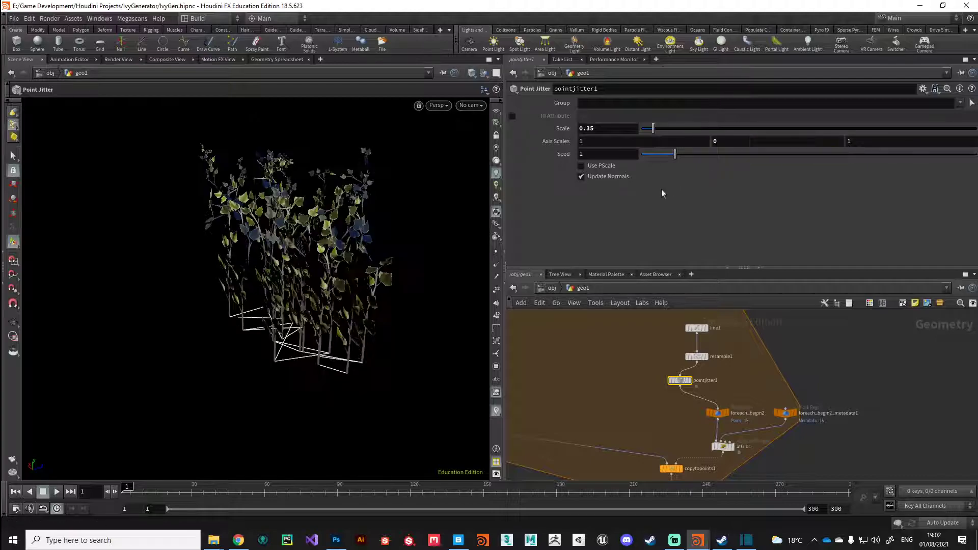
Step: Reduce the jitter Scale to 0.2, check the ivy, and move pointjitter1 above foreach_begin2
key("Escape")
left_click_drag(234, 385, 288, 411)
scroll(277, 370, "up", 6)
key("Return")
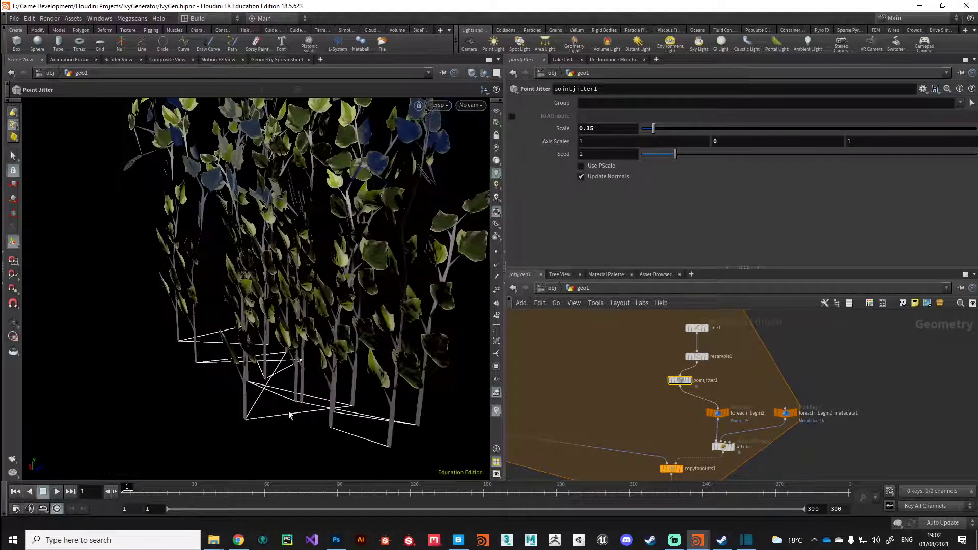
left_click_drag(653, 128, 647, 131)
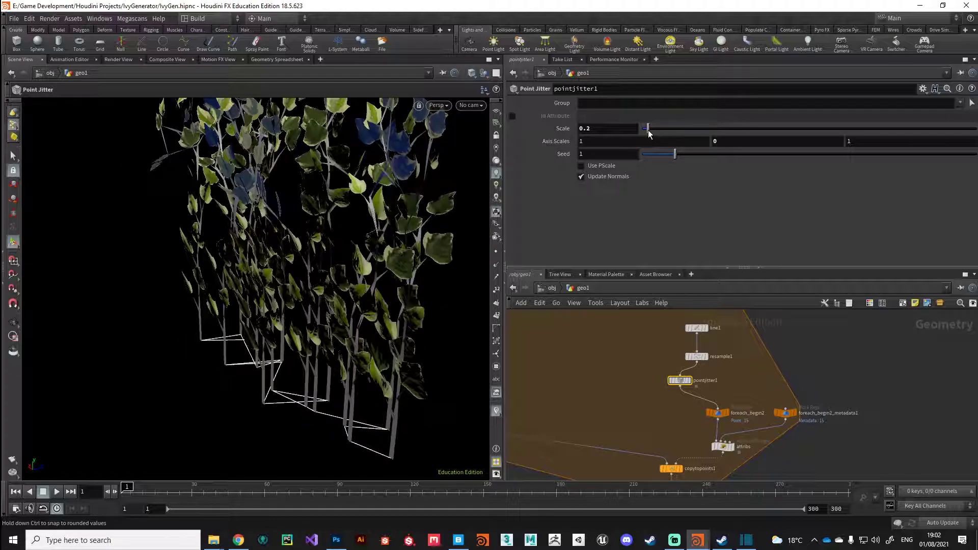
key("Escape")
left_click_drag(295, 366, 300, 341)
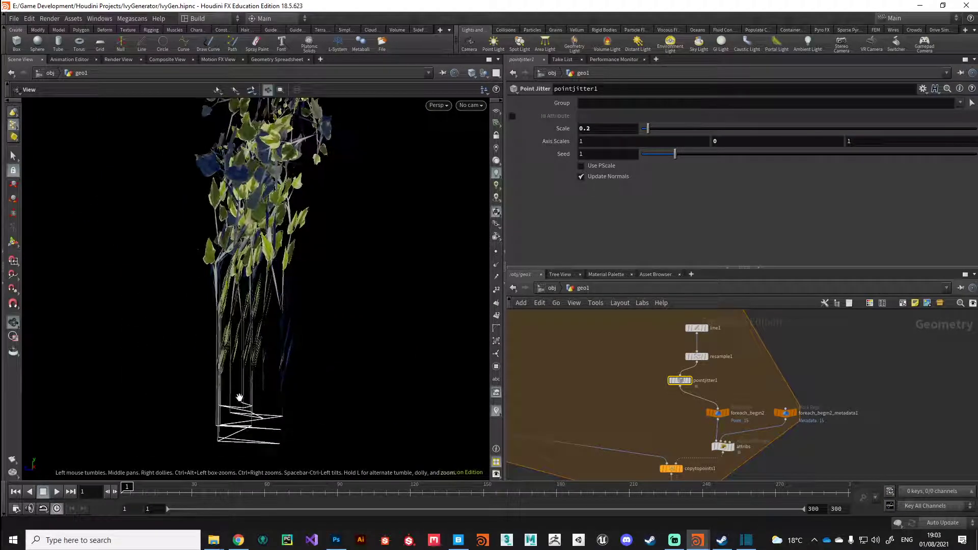
key("Return")
key("Escape")
left_click_drag(271, 408, 201, 372)
key("Return")
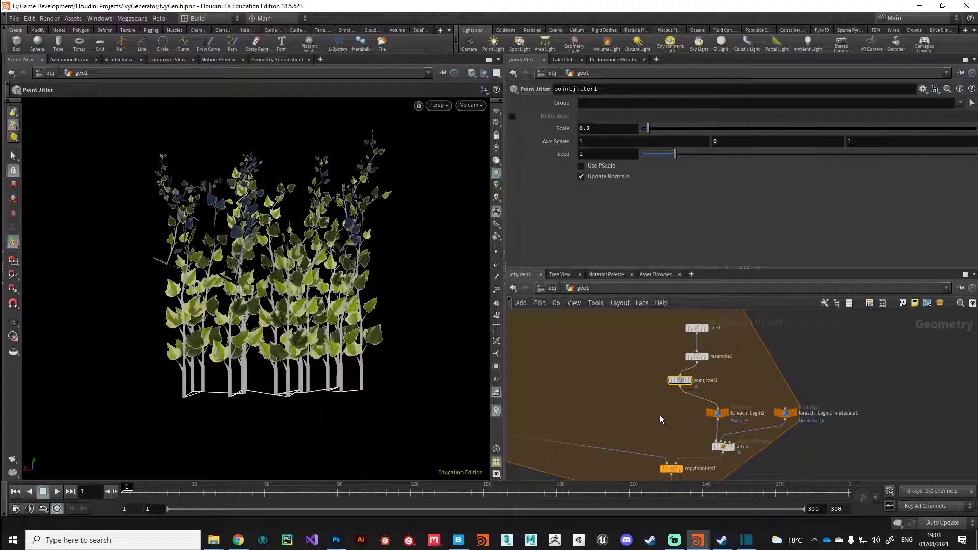
left_click_drag(679, 380, 697, 378)
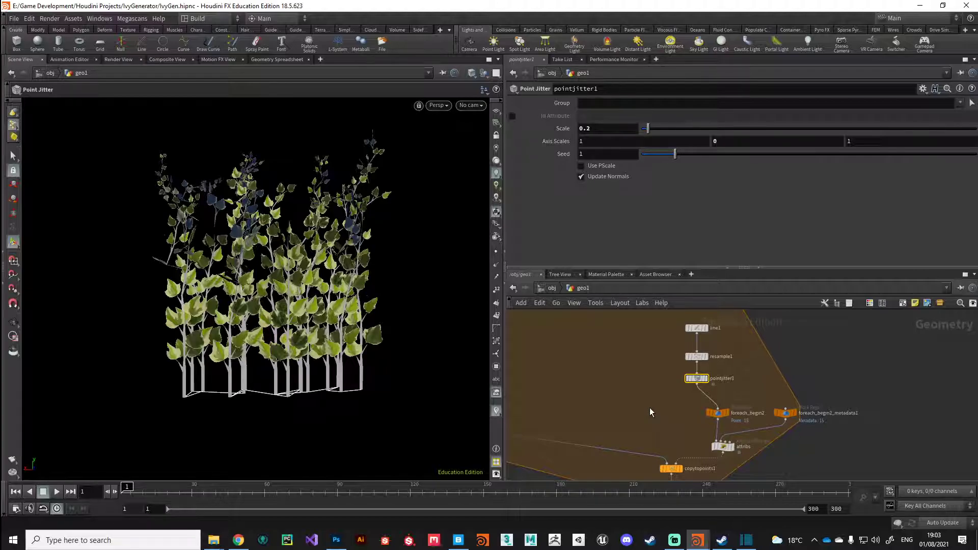
Step: Add Attribute Wrangle attribwrangle3 and wire pointjitter1's output into its first input
key("Tab")
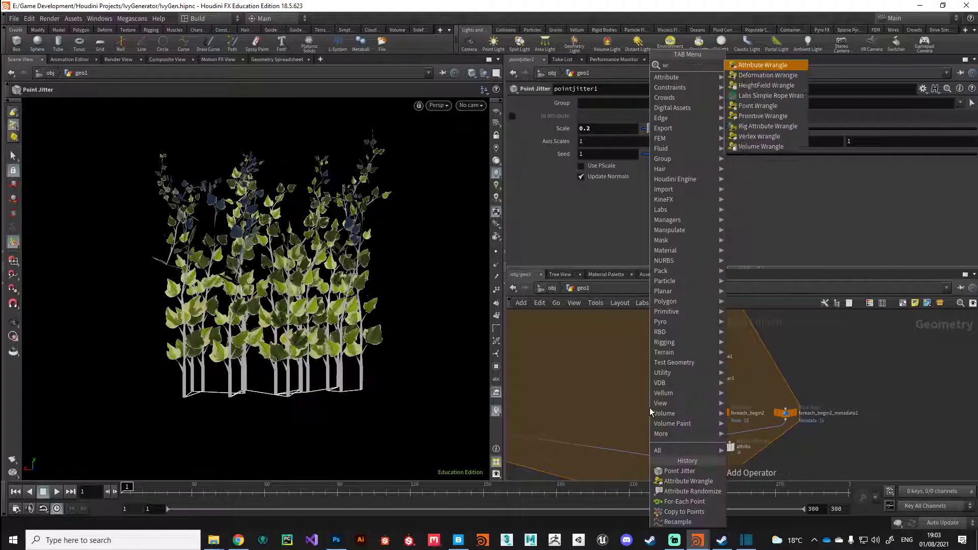
key("Return")
left_click(650, 408)
left_click(697, 383)
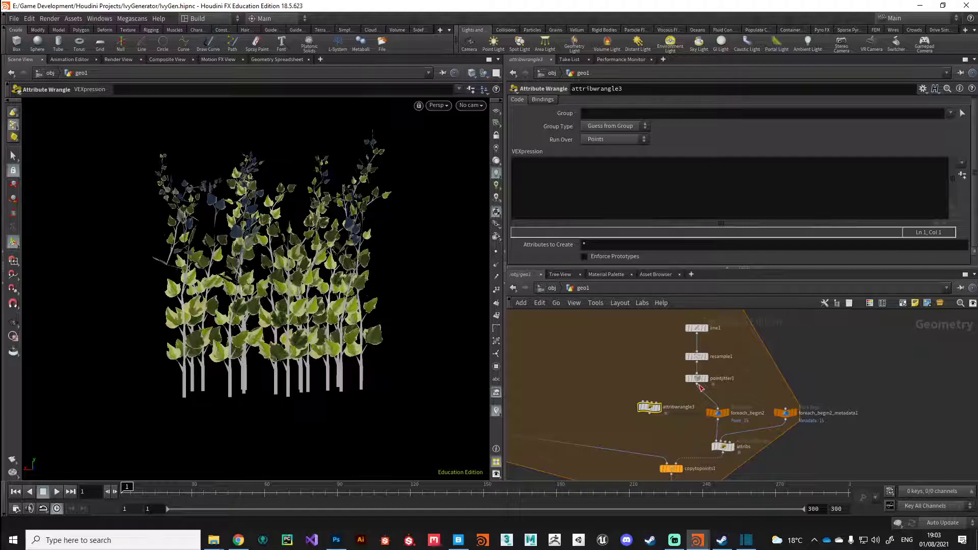
left_click(645, 399)
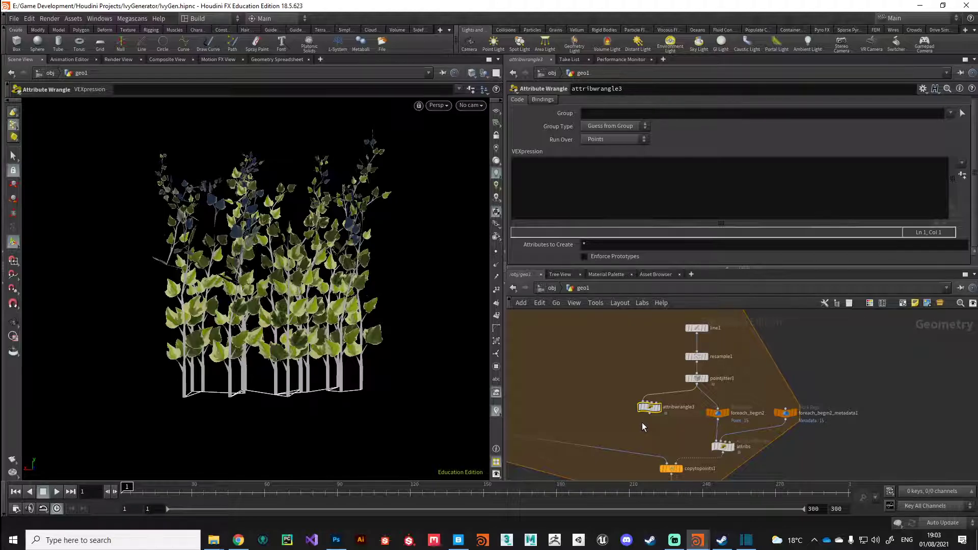
Step: Write float rotVal = ch("rotVal");, create its Rotval spare parameter, and set it to 180
left_click(547, 192)
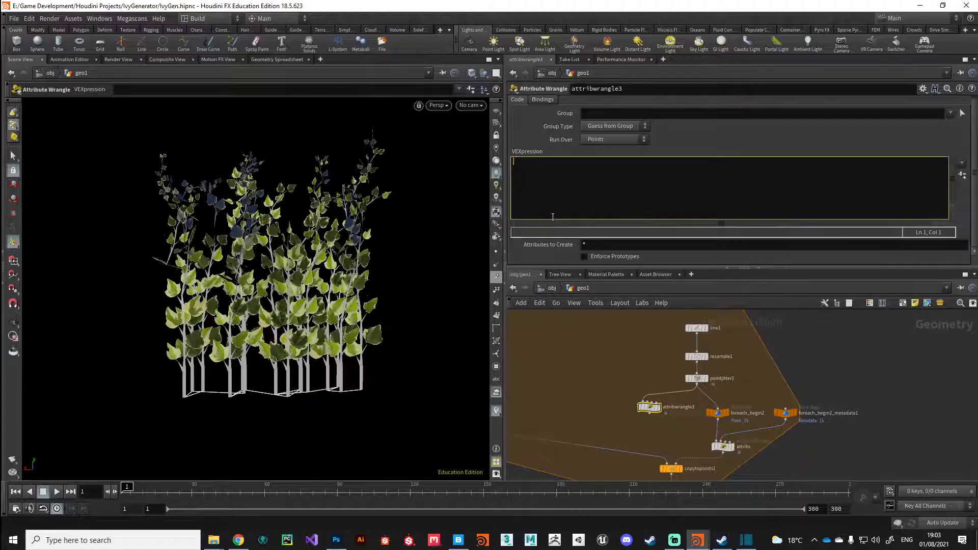
type("float ")
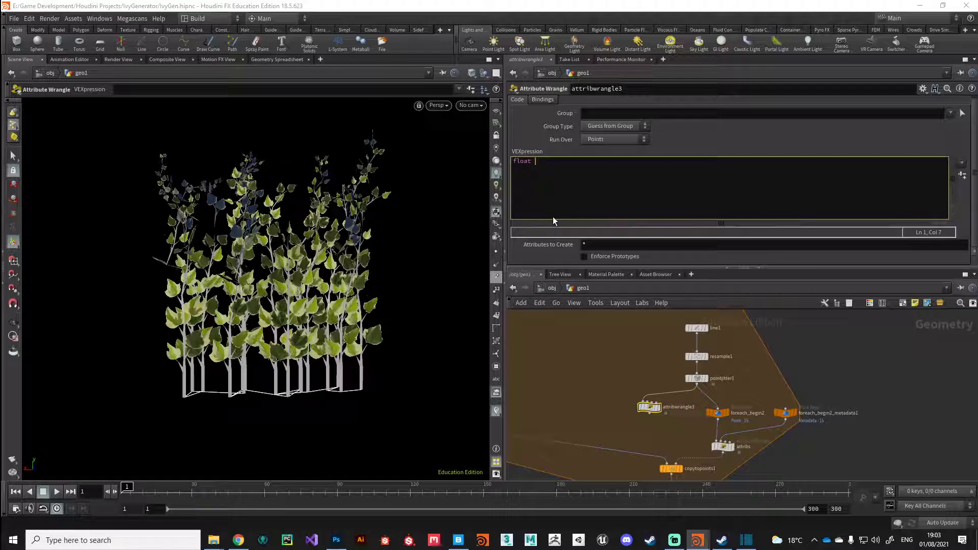
type("rotV")
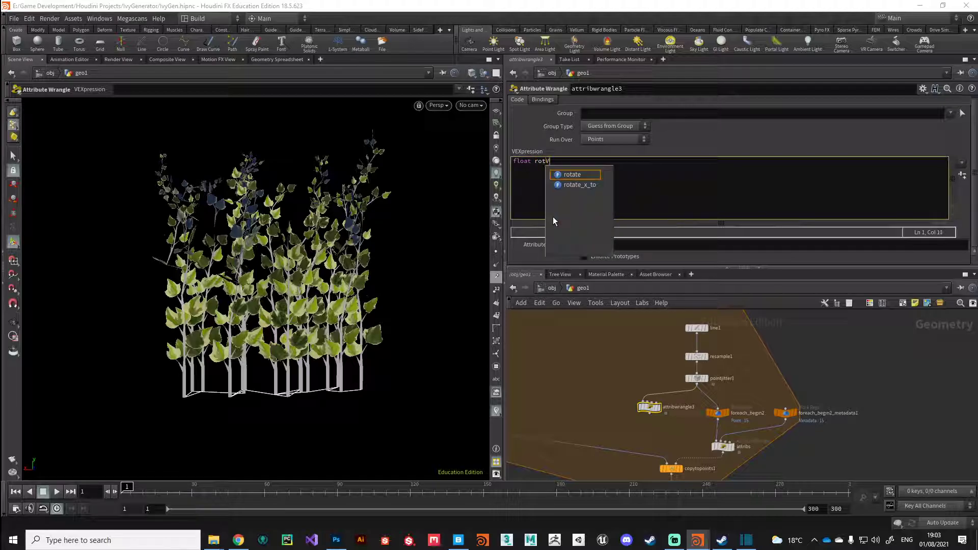
type("al = ")
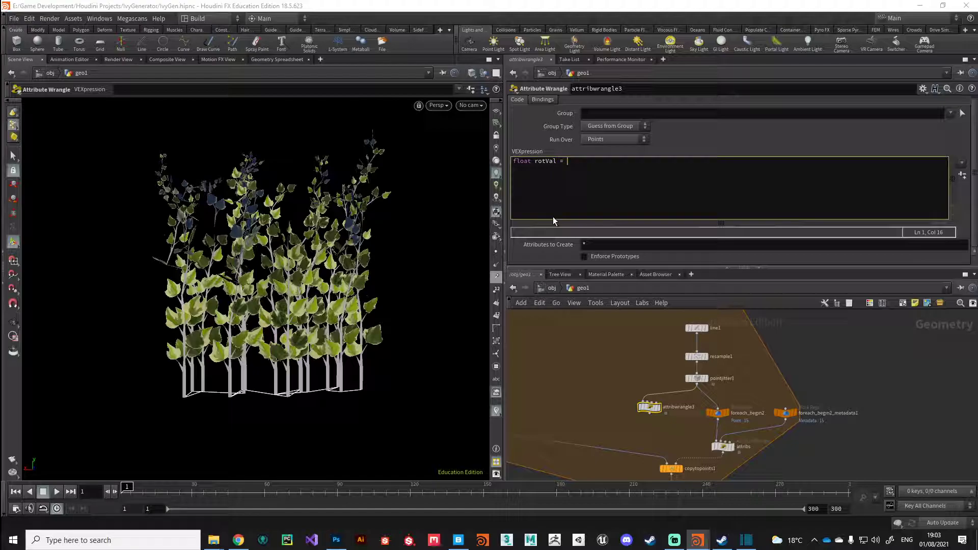
type("ch(\"rotV")
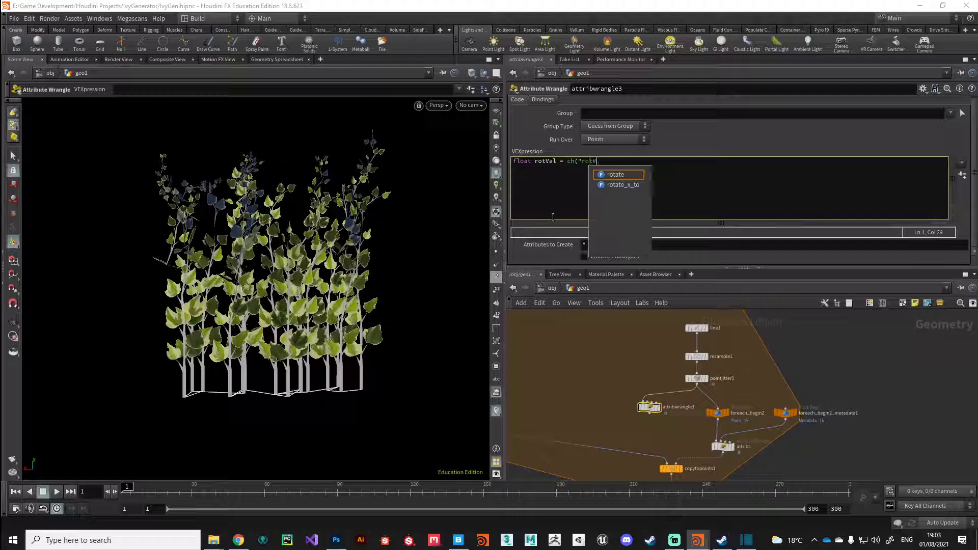
type("al\");")
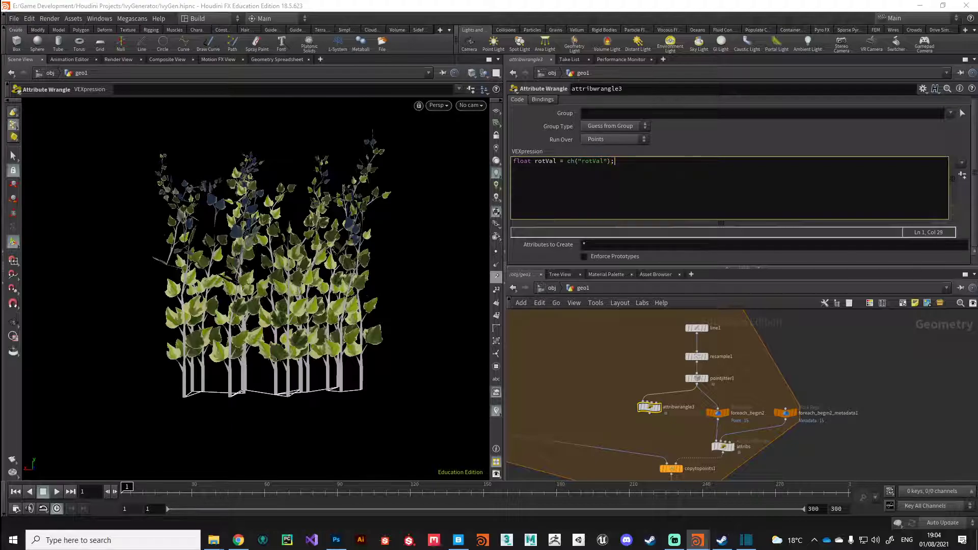
scroll(973, 192, "up", 1)
left_click(963, 178)
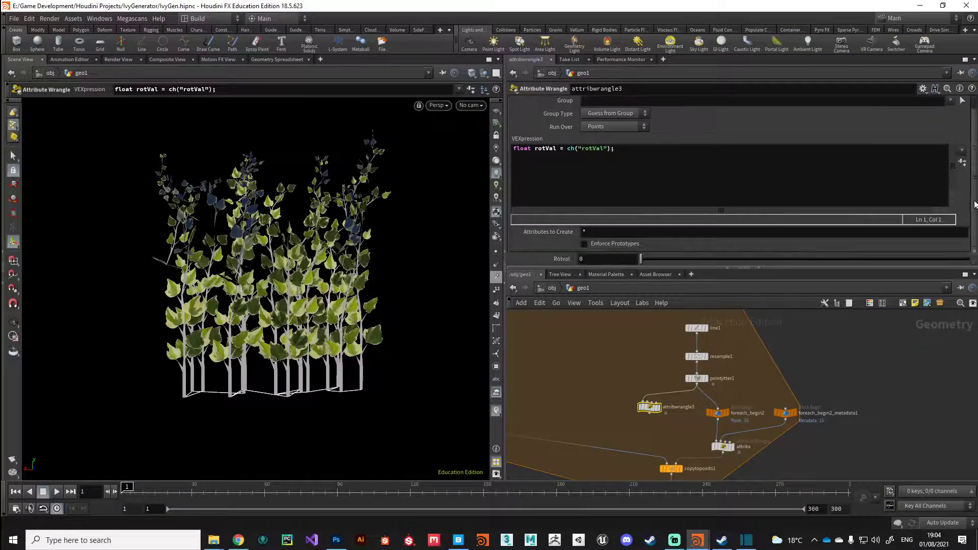
double_click(589, 259)
type("180")
key("Return")
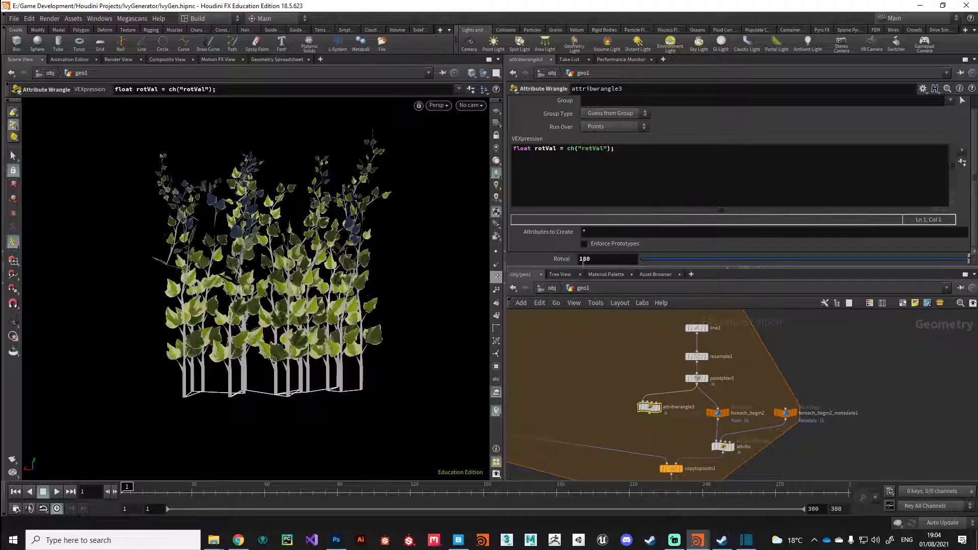
left_click(618, 173)
key("Return")
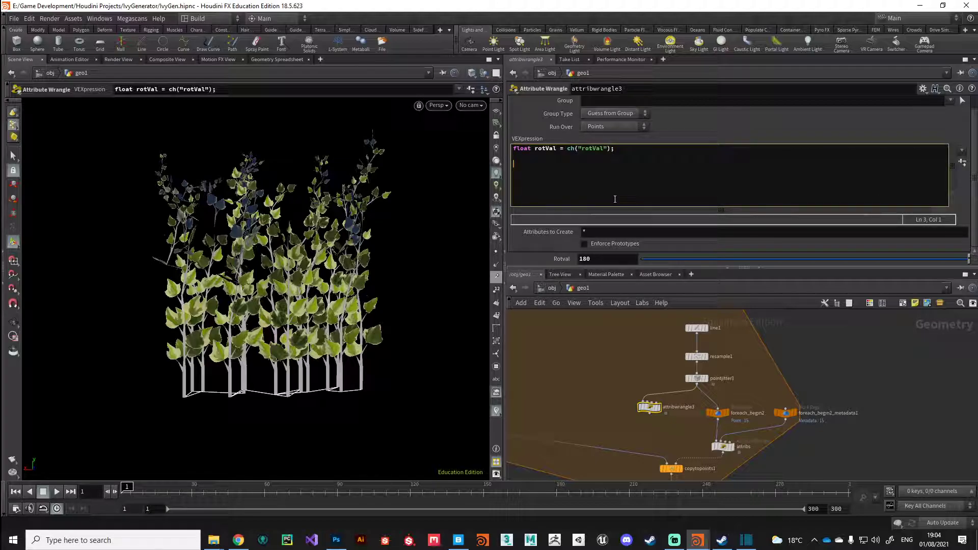
type("@rot")
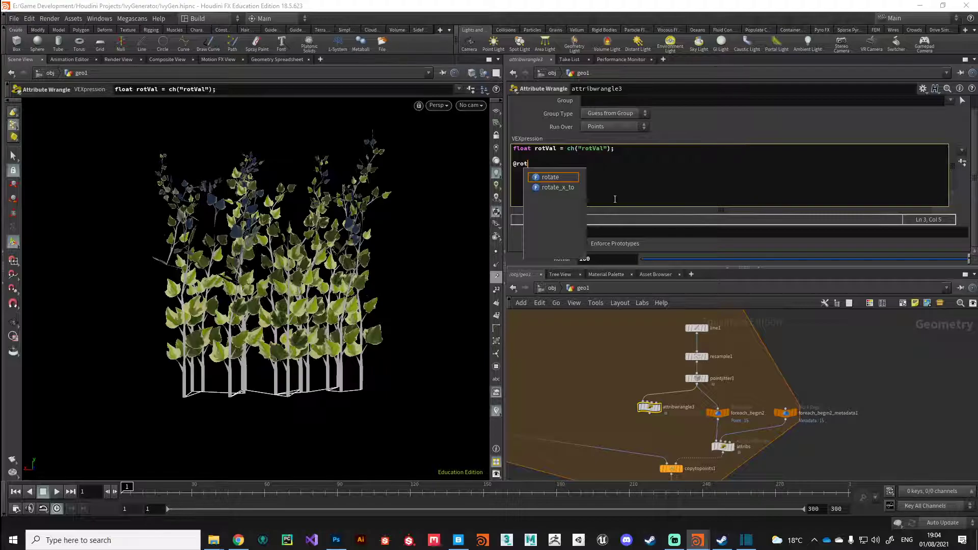
type(" =")
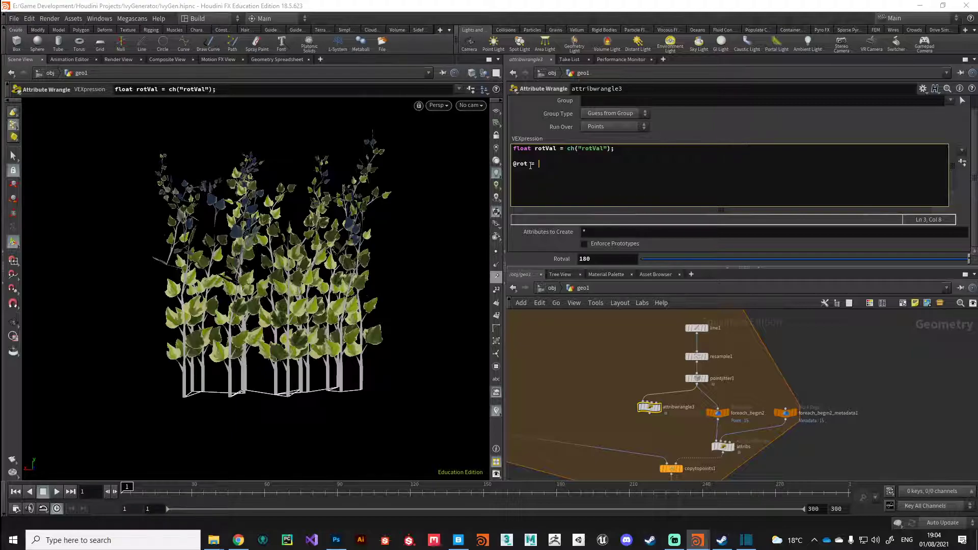
left_click_drag(530, 165, 515, 164)
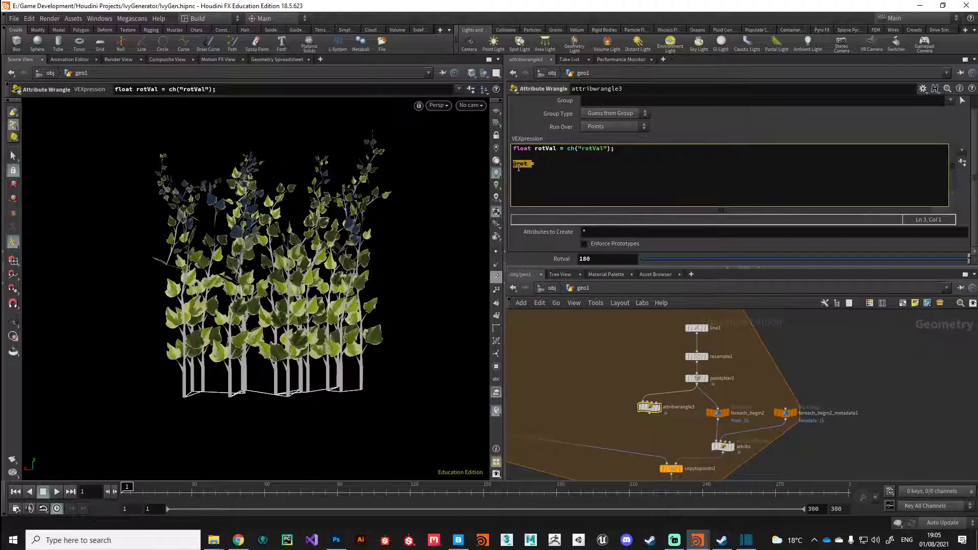
left_click(540, 165)
type("eul")
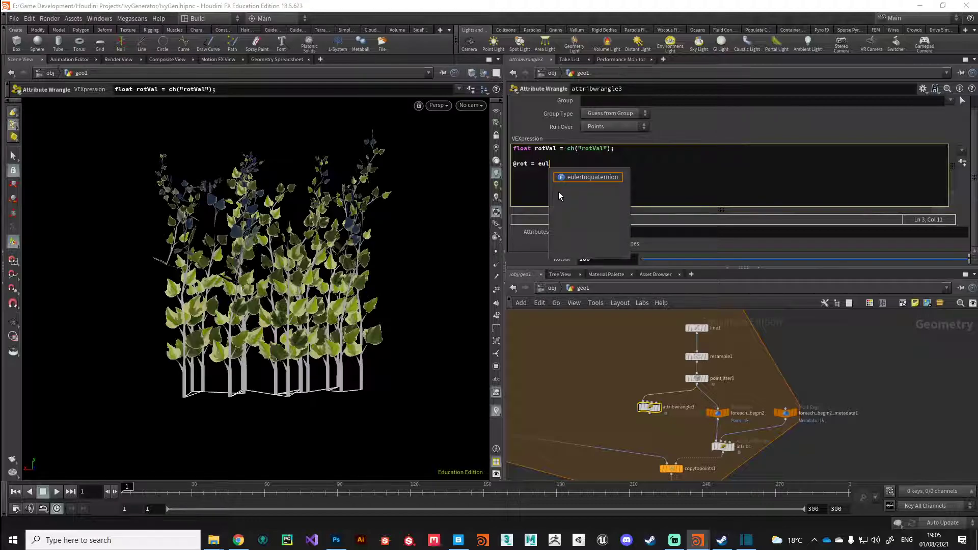
key("Return")
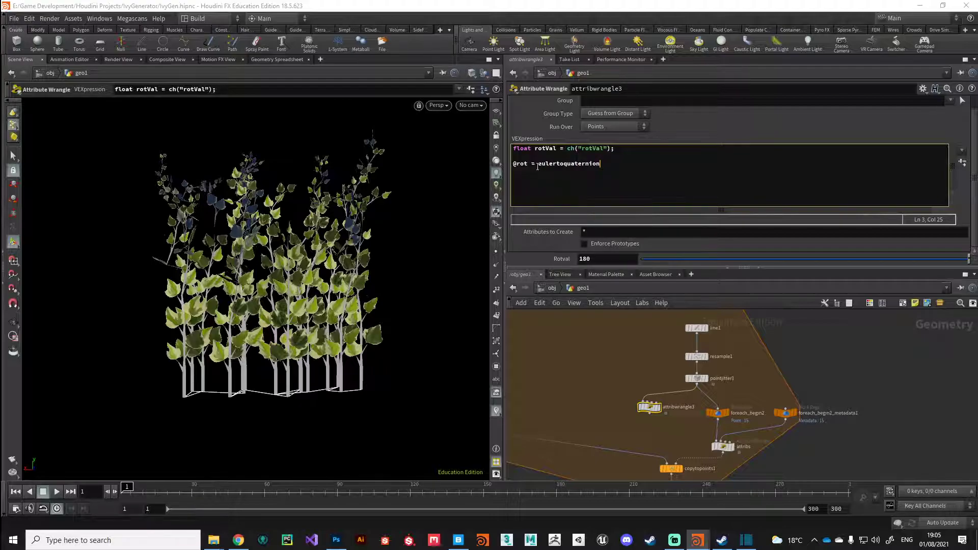
mouse_move(556, 167)
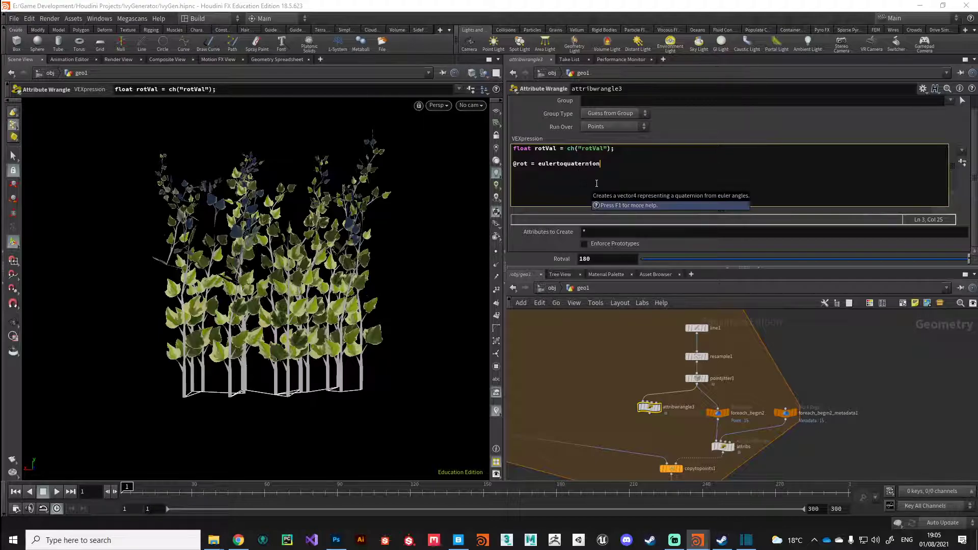
type("(")
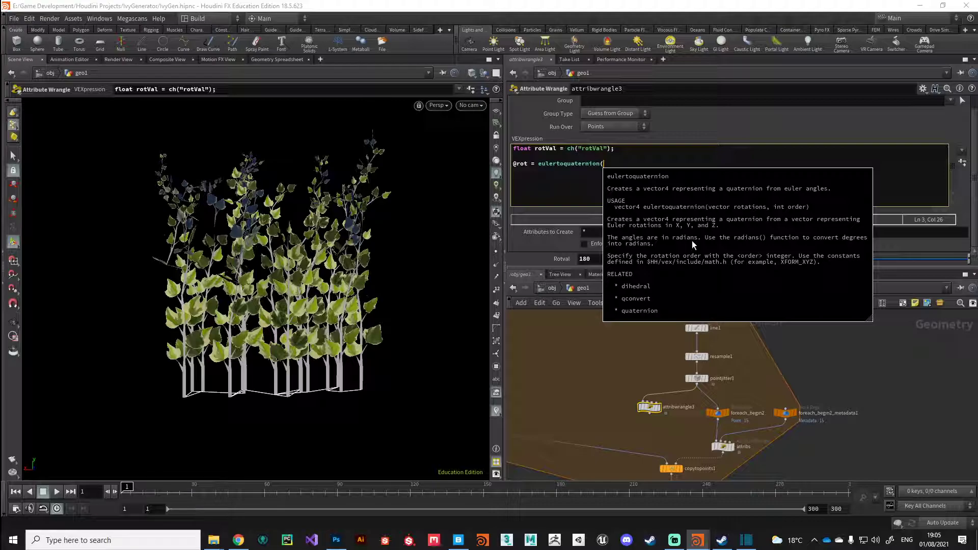
type("radi")
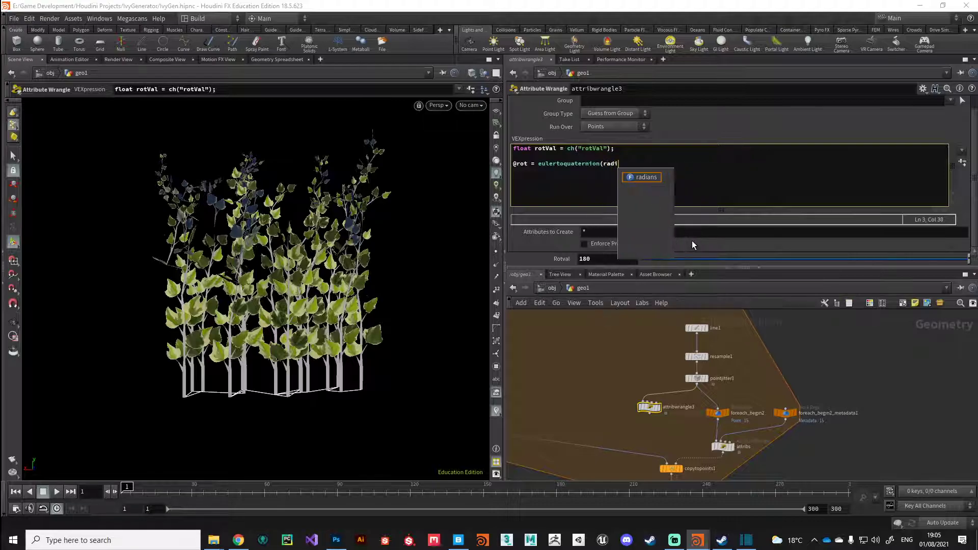
type("ans(")
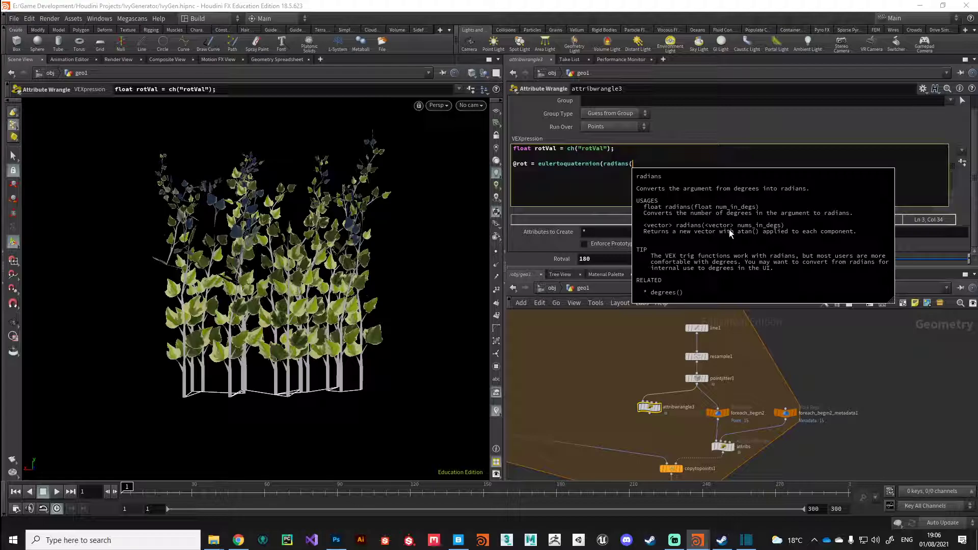
Step: Finish the rot line with set(0, rotVal, 0)), 0);
type("set(")
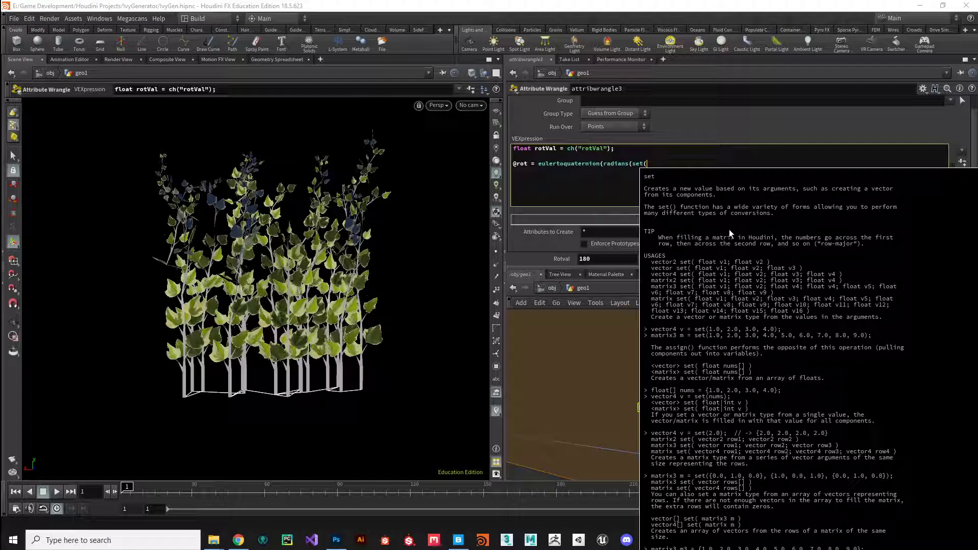
type("0,")
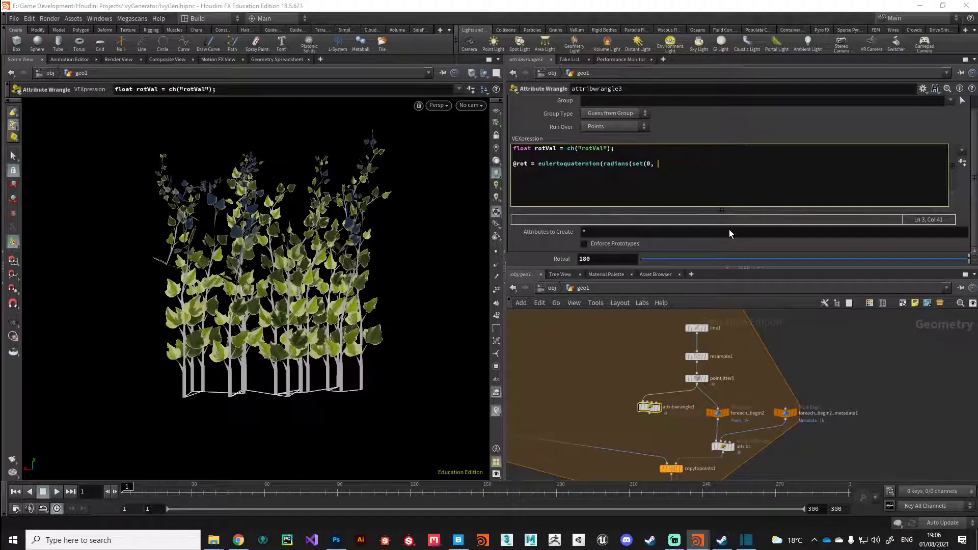
type(" rotVal, 0)), 0);")
Step: Apply the code, preview a small Rotval, then reset Rotval to 180
left_click(848, 361)
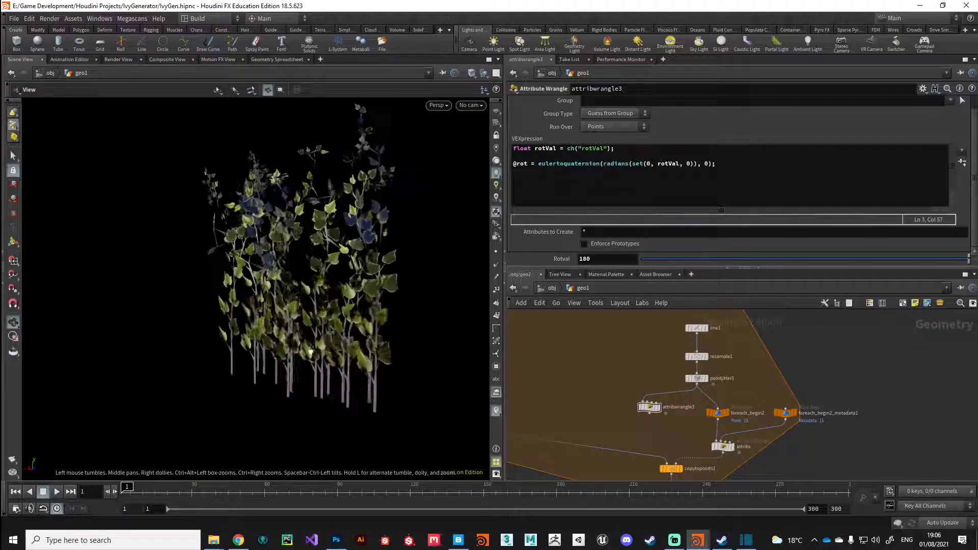
left_click_drag(859, 260, 869, 255)
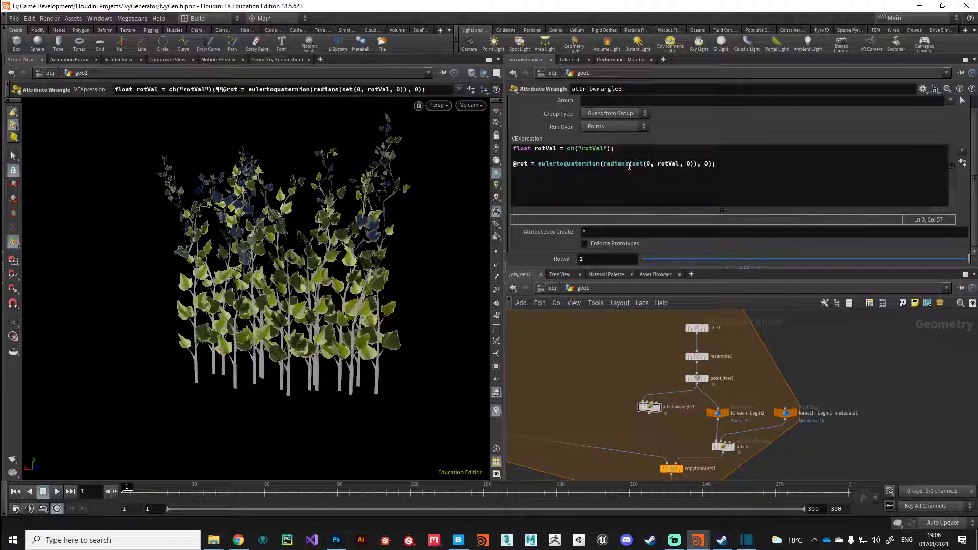
left_click(625, 148)
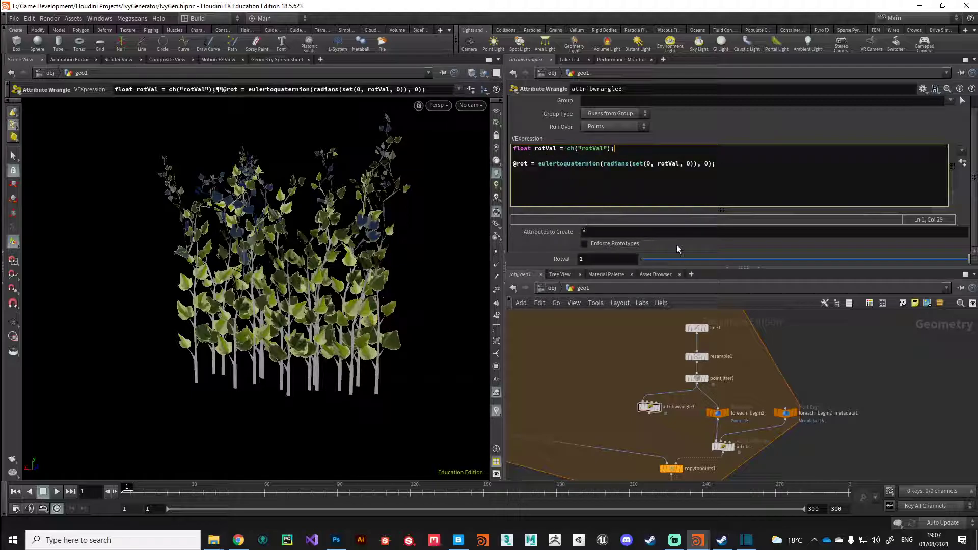
left_click(583, 259)
type("180")
key("Return")
left_click(614, 148)
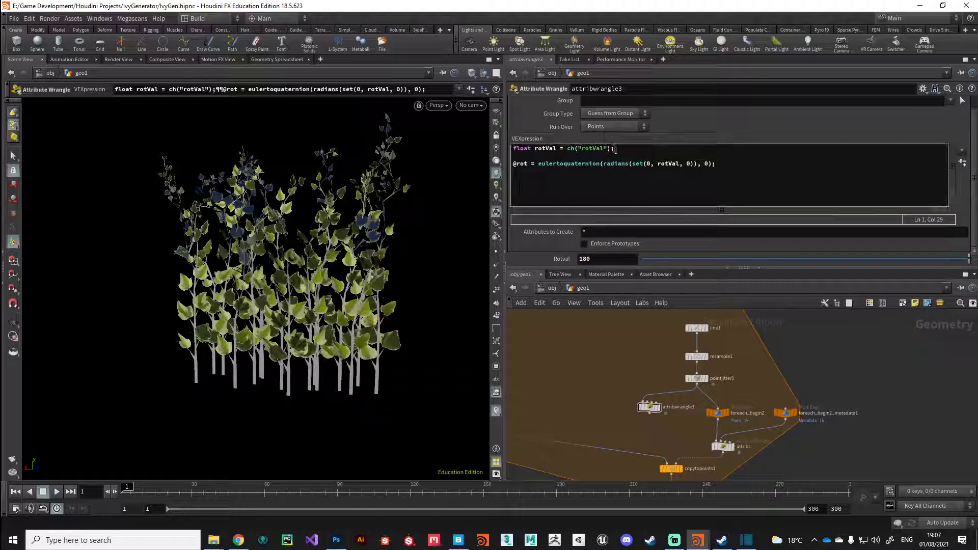
key("Return")
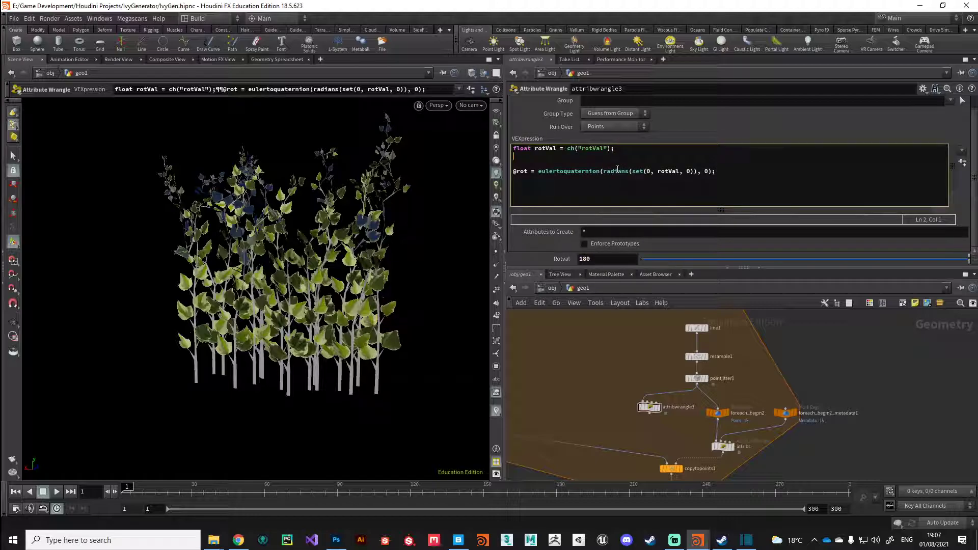
type("float ")
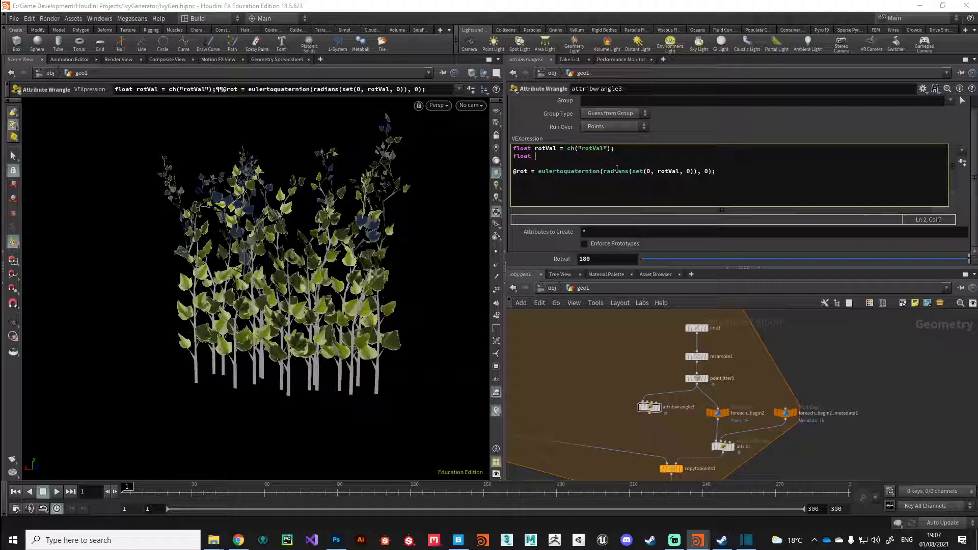
type("randRotVal = fit01(ran")
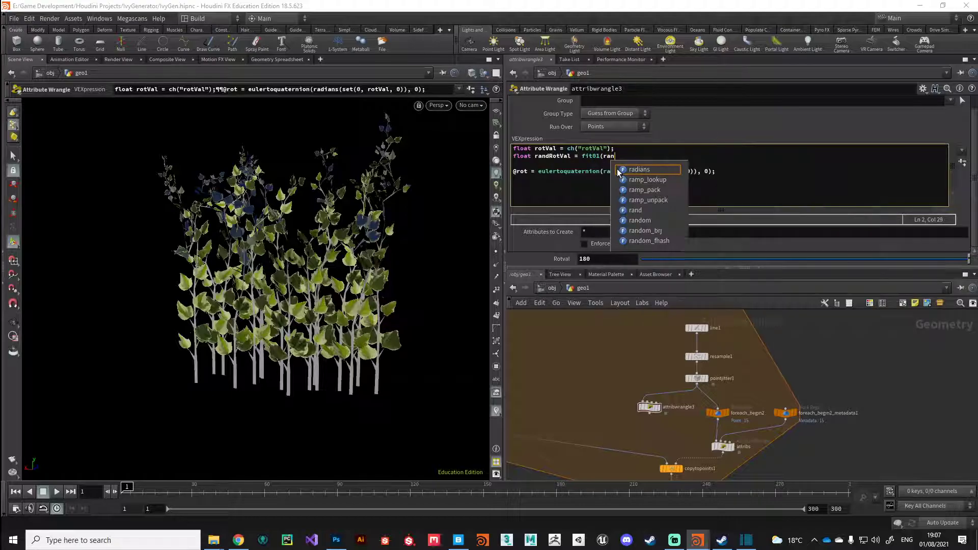
type("d(@pt")
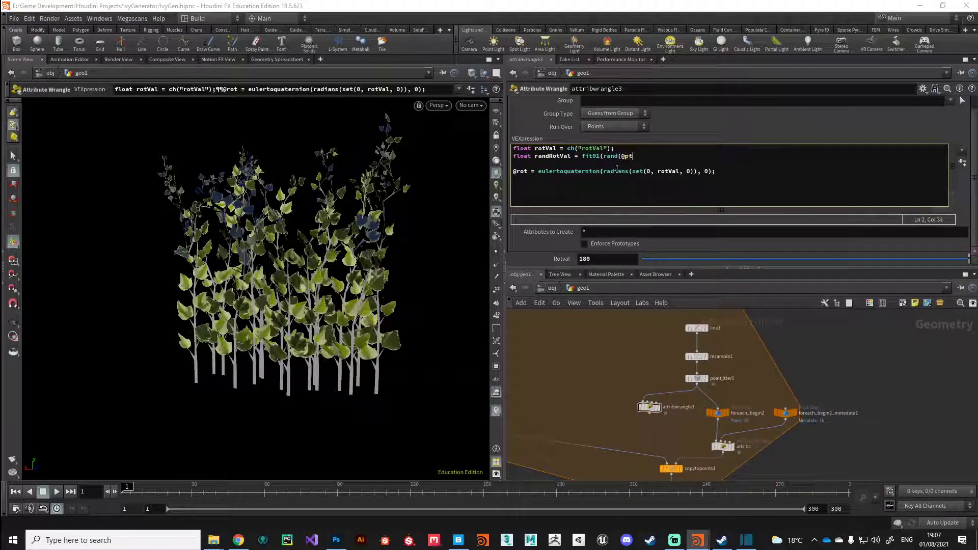
type("num * 432)")
type(", -rotVal, rotVal")
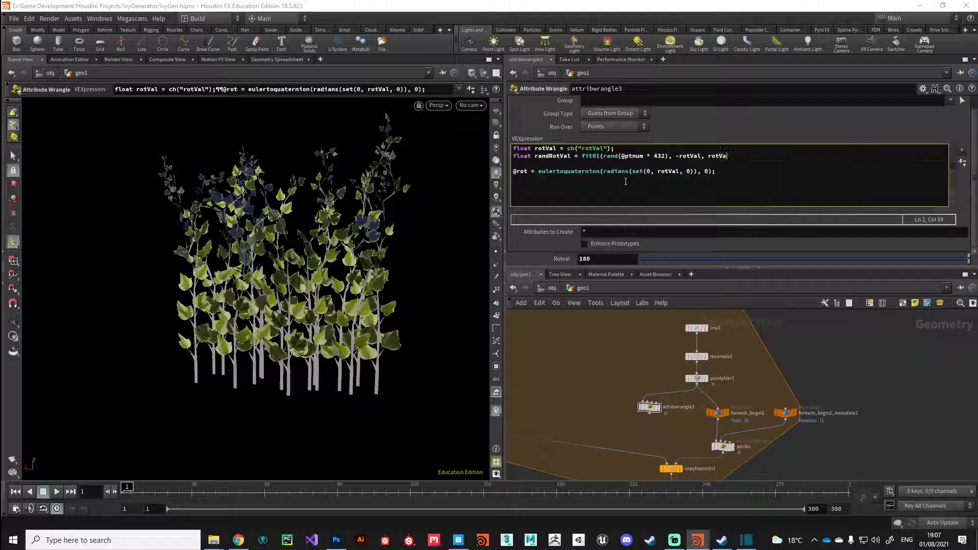
type(");")
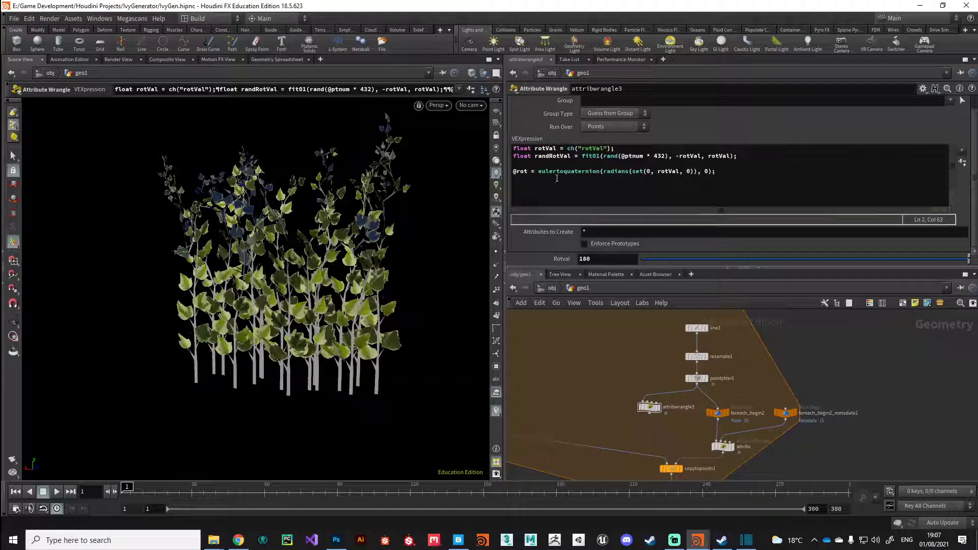
left_click_drag(657, 171, 677, 172)
double_click(677, 172)
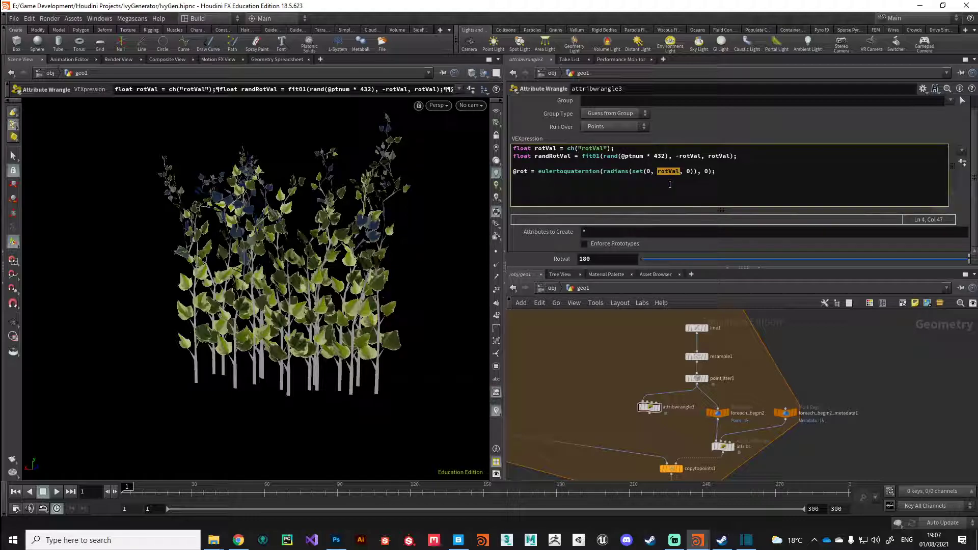
type("ran")
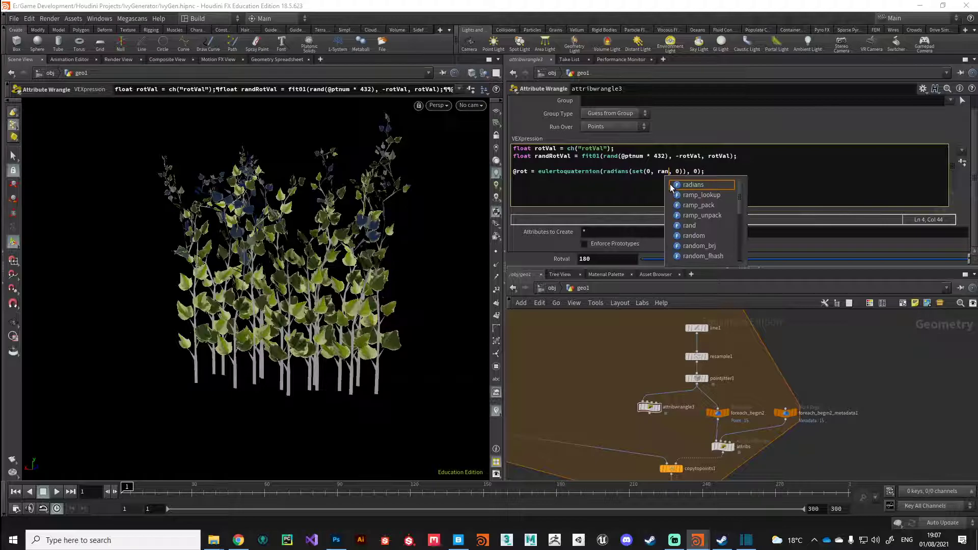
type("dRotVal")
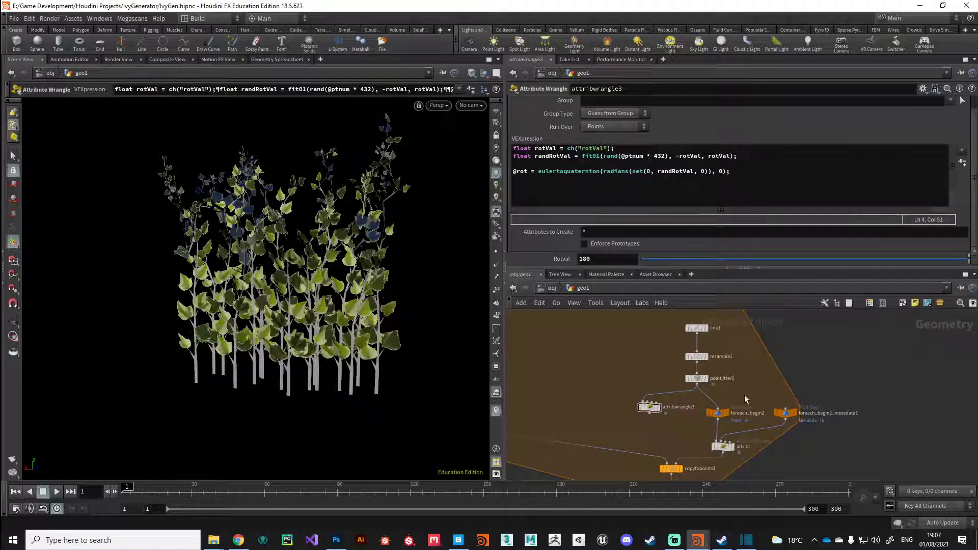
Step: Wire attribwrangle3's output into foreach_begin2, replacing pointjitter1, and view foreach_end2's randomly rotated stems
middle_click_drag(744, 396, 757, 307)
left_click(688, 407)
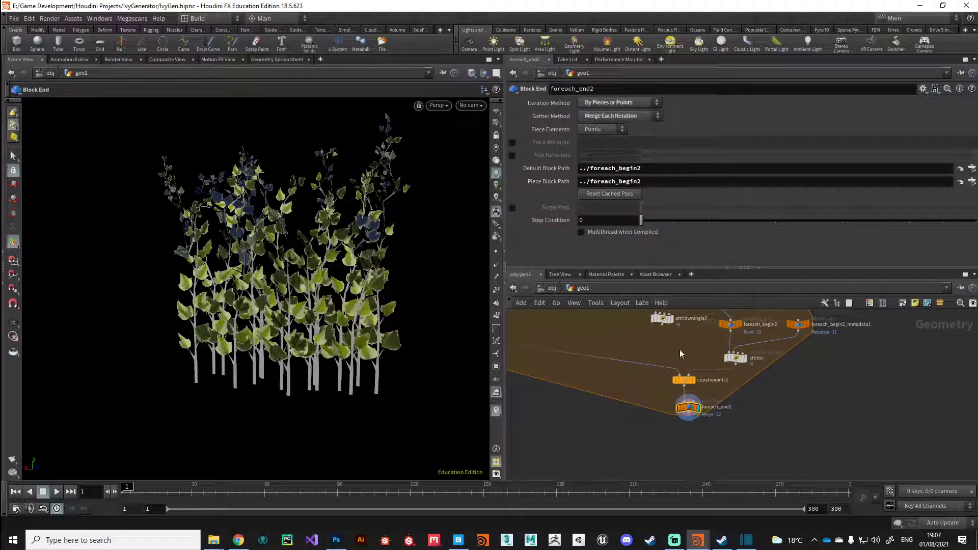
middle_click_drag(681, 354, 662, 387)
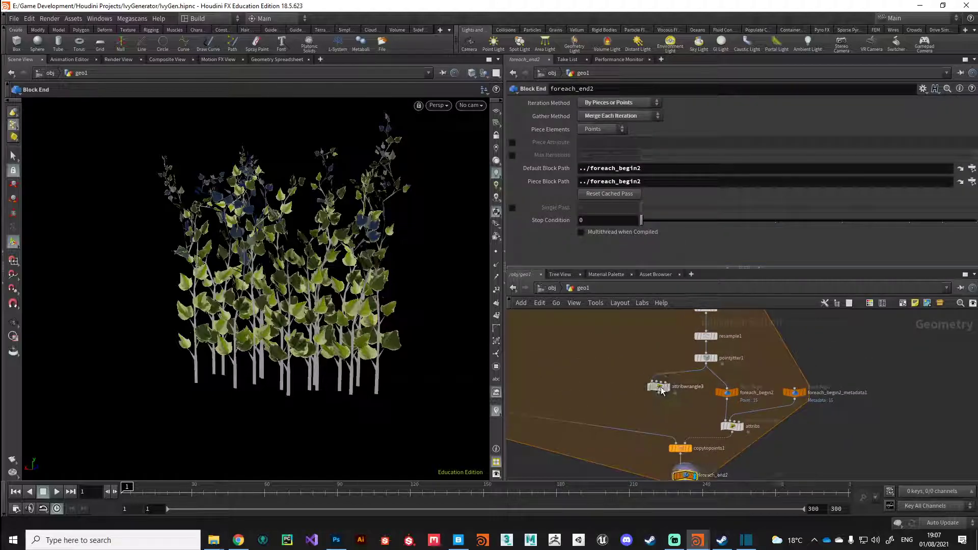
mouse_move(661, 387)
left_mouse_down()
mouse_move(669, 388)
mouse_move(662, 383)
left_mouse_up()
mouse_move(668, 399)
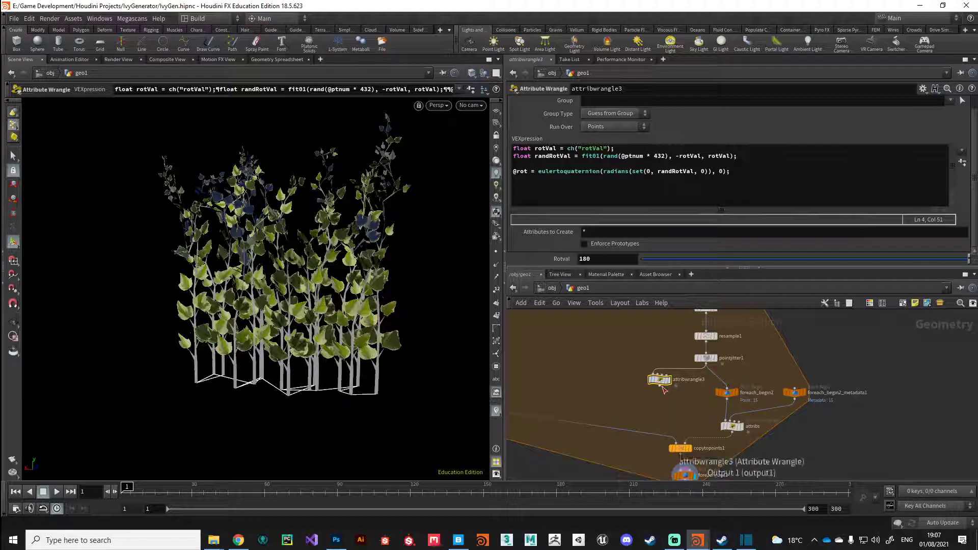
double_click(530, 173)
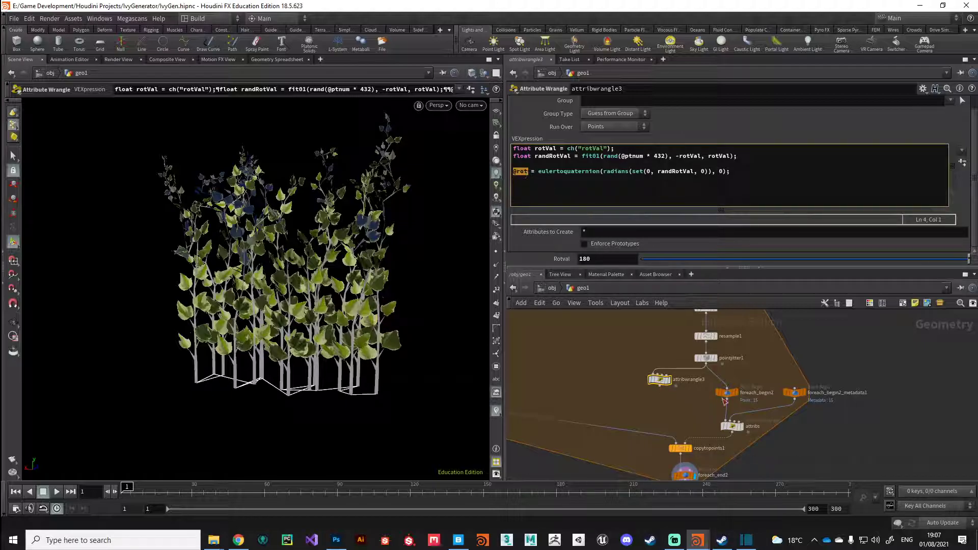
left_click(662, 392)
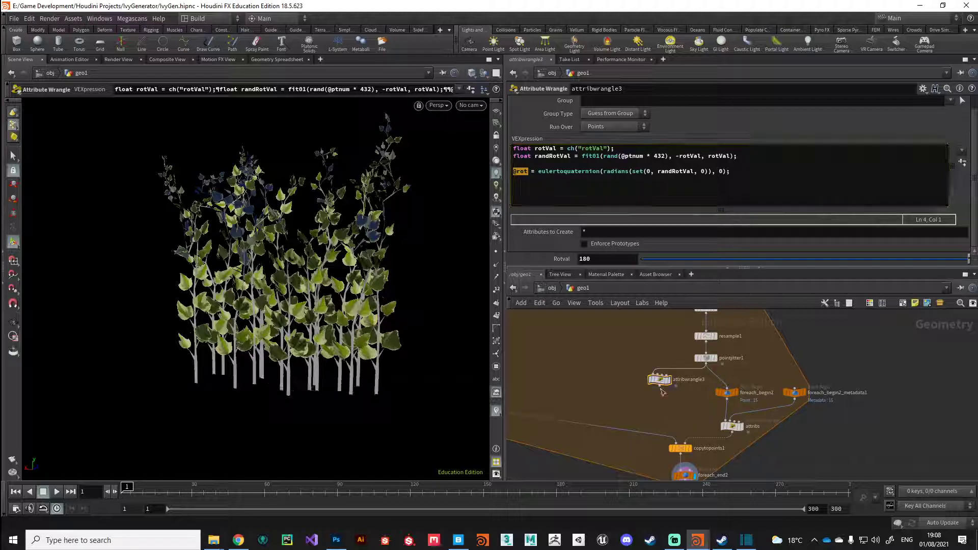
left_click(727, 389)
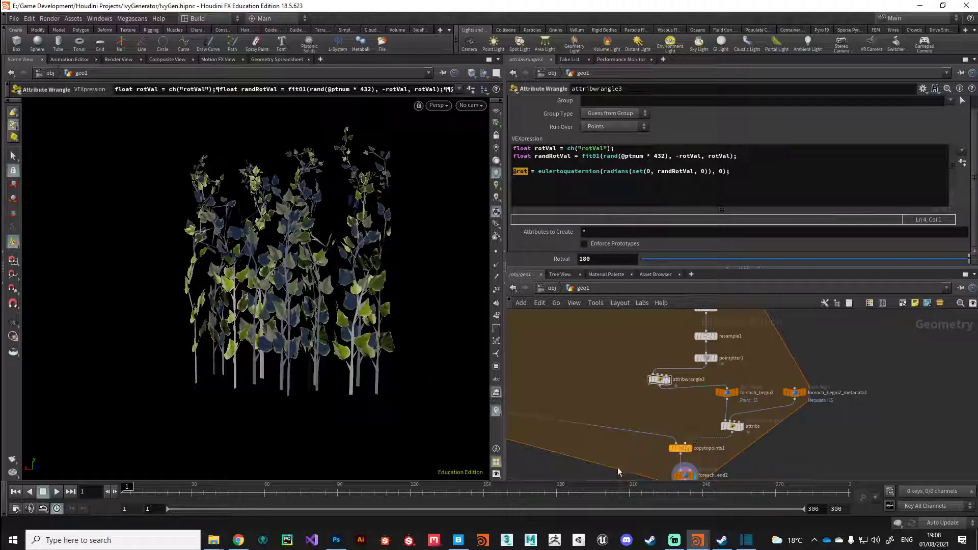
left_click(692, 429)
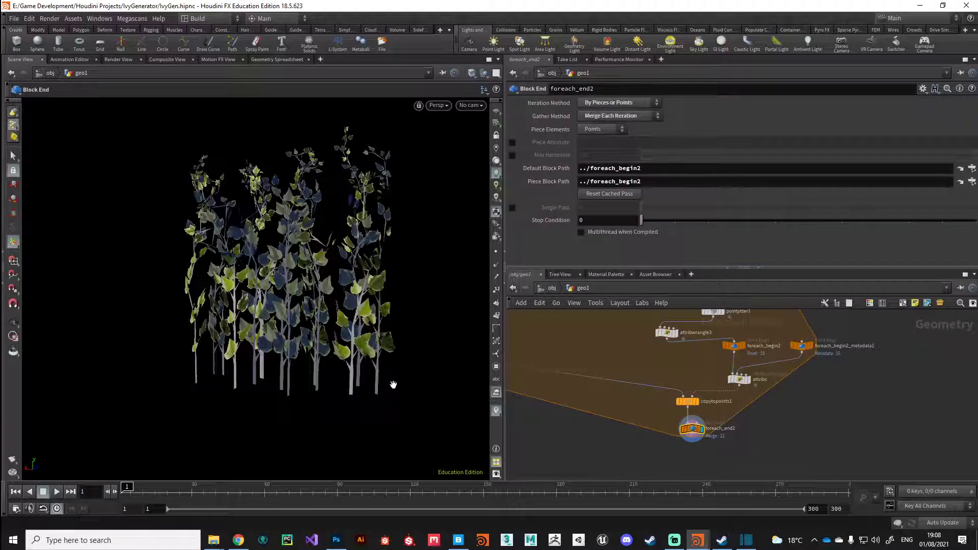
left_click_drag(393, 382, 153, 369)
right_click_drag(153, 370, 245, 377)
left_click_drag(244, 377, 382, 313)
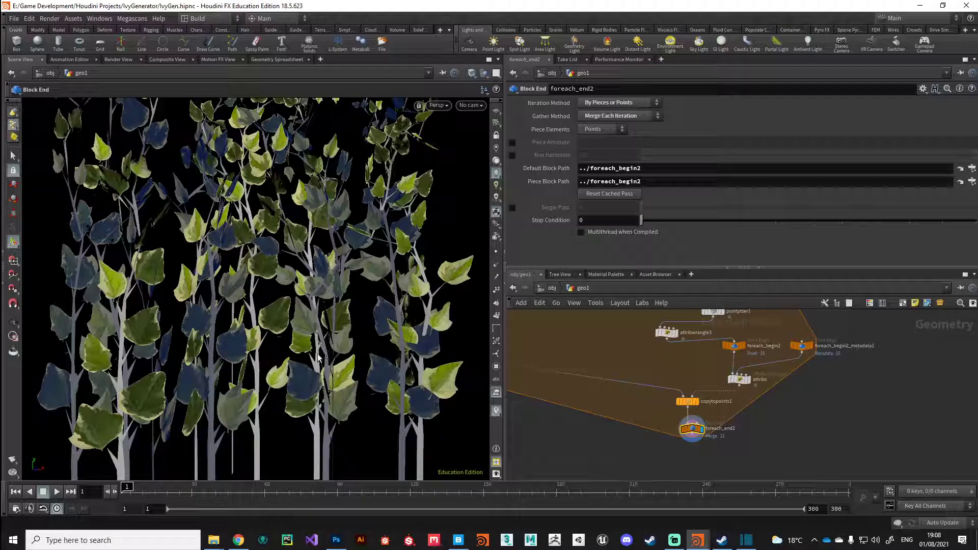
key("Escape")
scroll(306, 386, "down", 5)
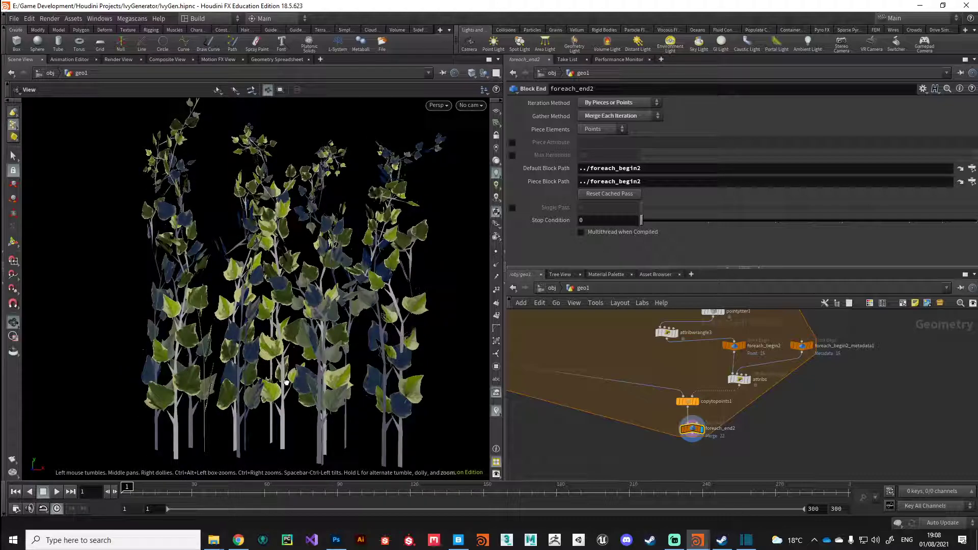
scroll(291, 384, "up", 3)
key("Return")
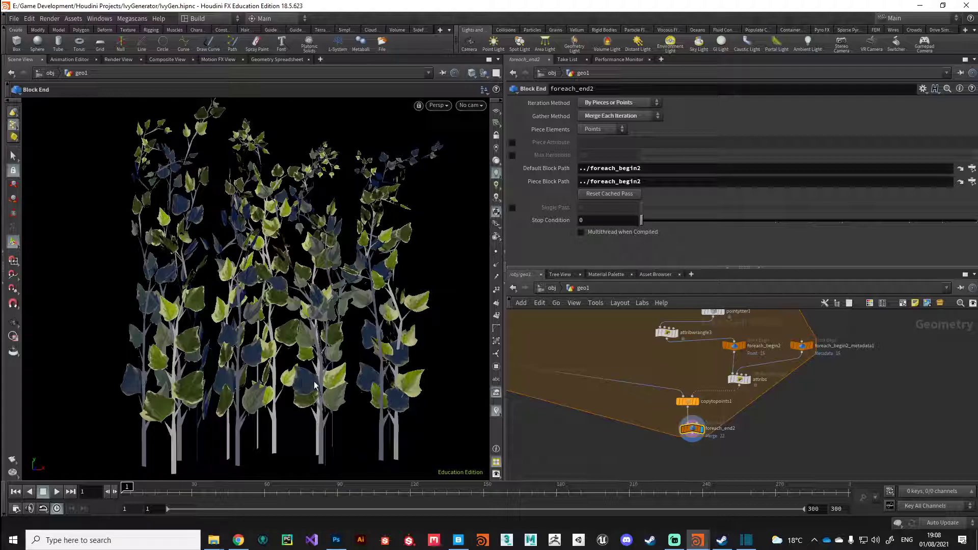
key("Escape")
left_click_drag(314, 386, 329, 330)
key("Return")
key("Escape")
scroll(336, 341, "up", 4)
key("Return")
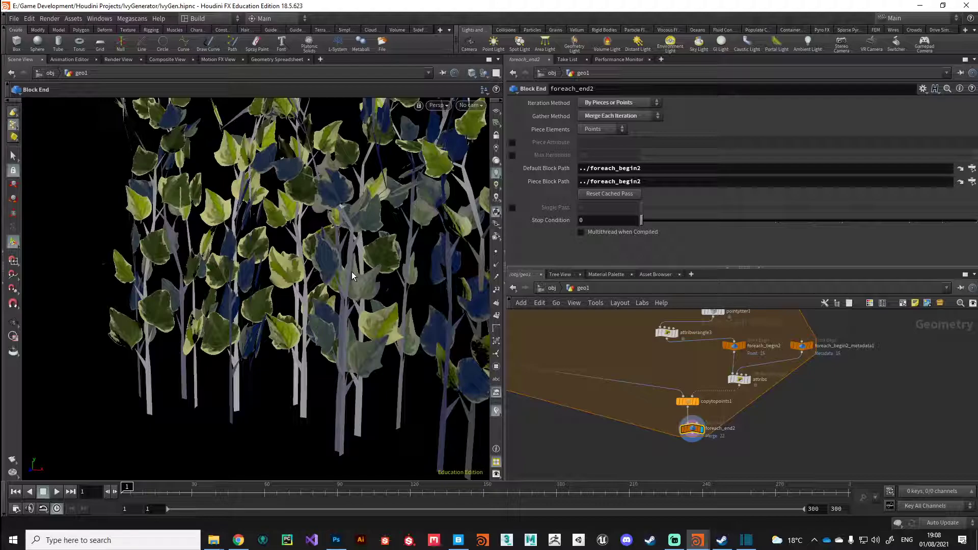
key("Escape")
left_click_drag(380, 278, 309, 365)
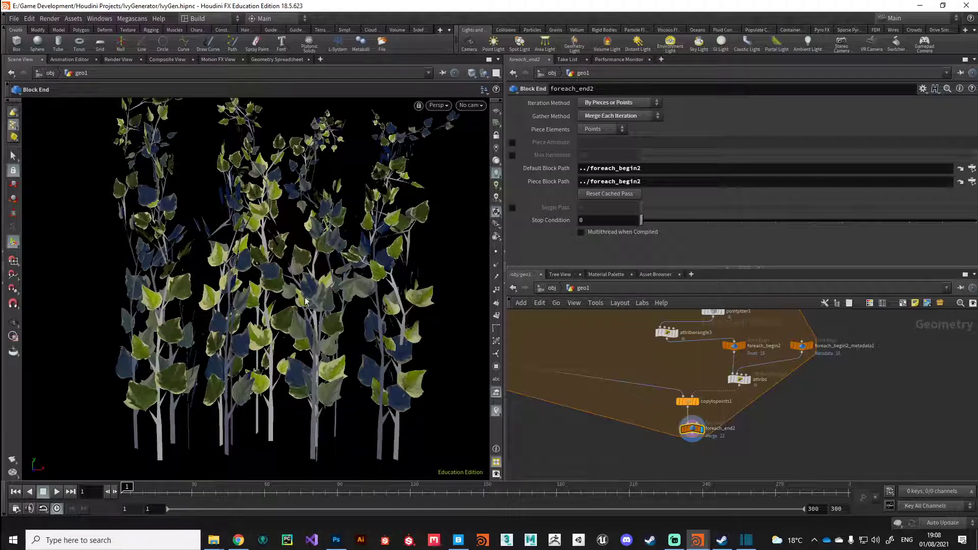
key("Escape")
scroll(306, 301, "down", 6)
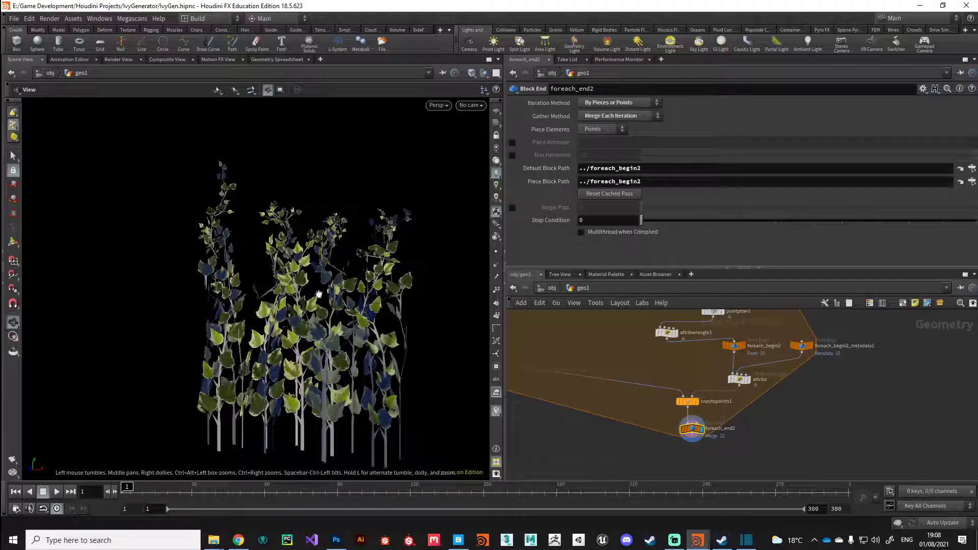
Step: Align attribwrangle3 under pointjitter1 and drag line1's Length to 2.34
middle_click_drag(653, 340, 635, 410)
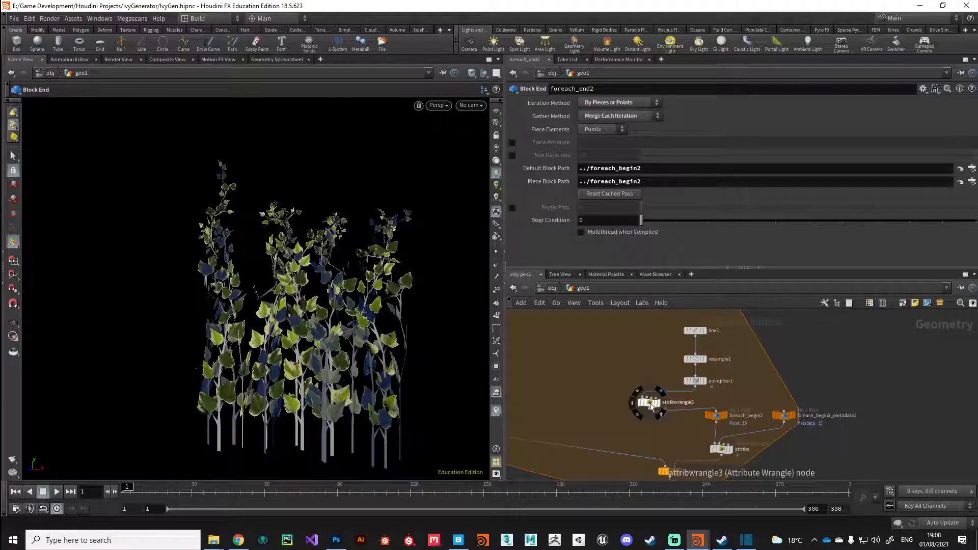
left_click_drag(651, 405, 697, 403)
middle_click_drag(697, 332, 674, 365)
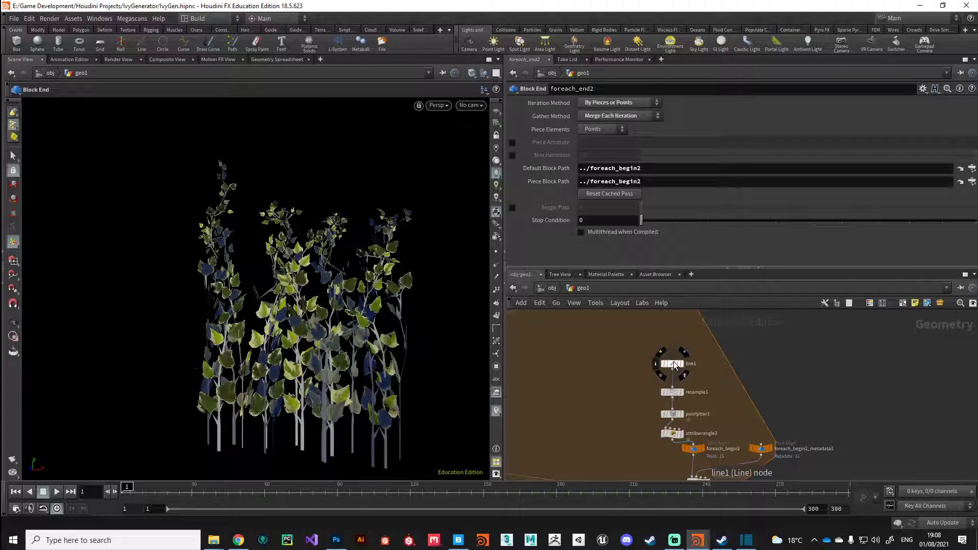
middle_click_drag(631, 434, 623, 393)
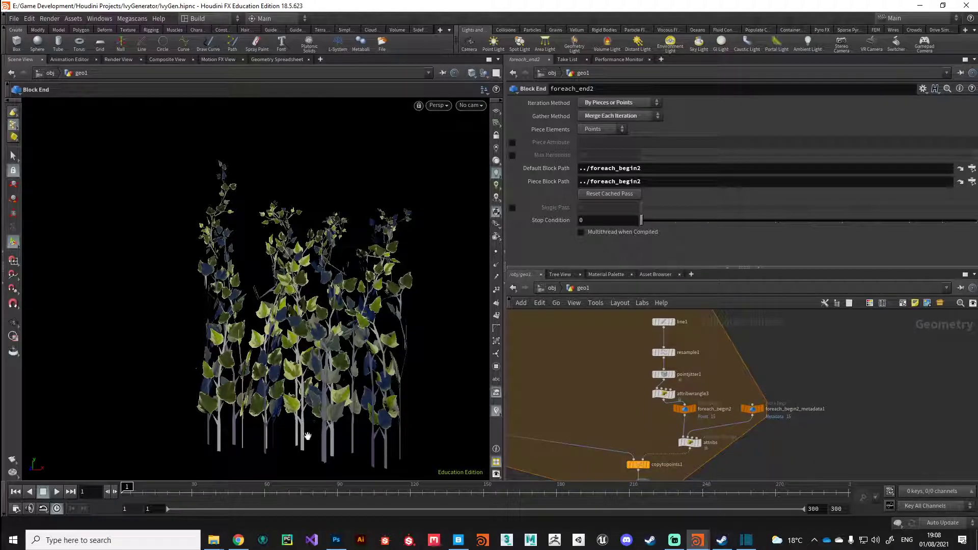
middle_click_drag(307, 436, 285, 377)
middle_click_drag(667, 324, 643, 367)
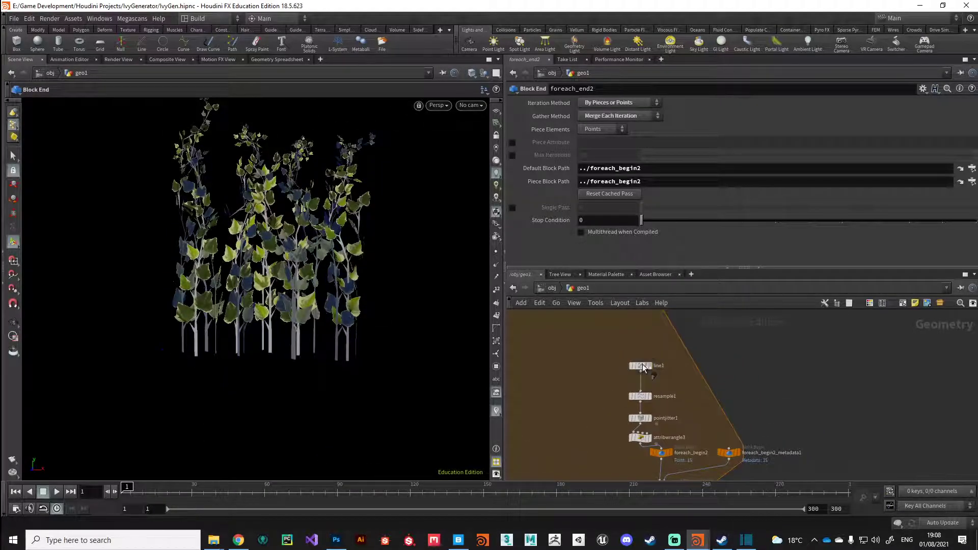
left_click(644, 368)
left_click_drag(672, 143, 720, 147)
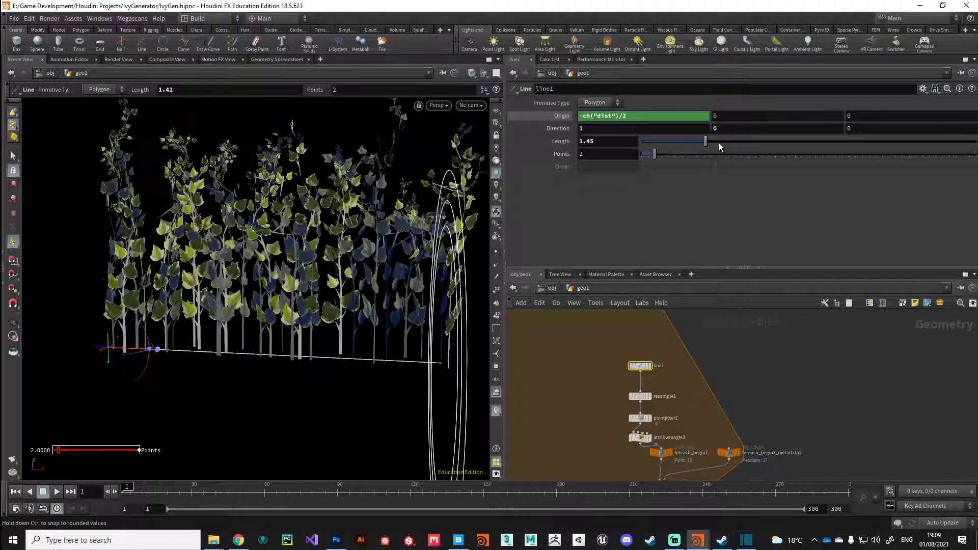
Step: Check resample1's Length of 0.054 and orbit closer to the long ivy row
scroll(356, 377, "down", 5)
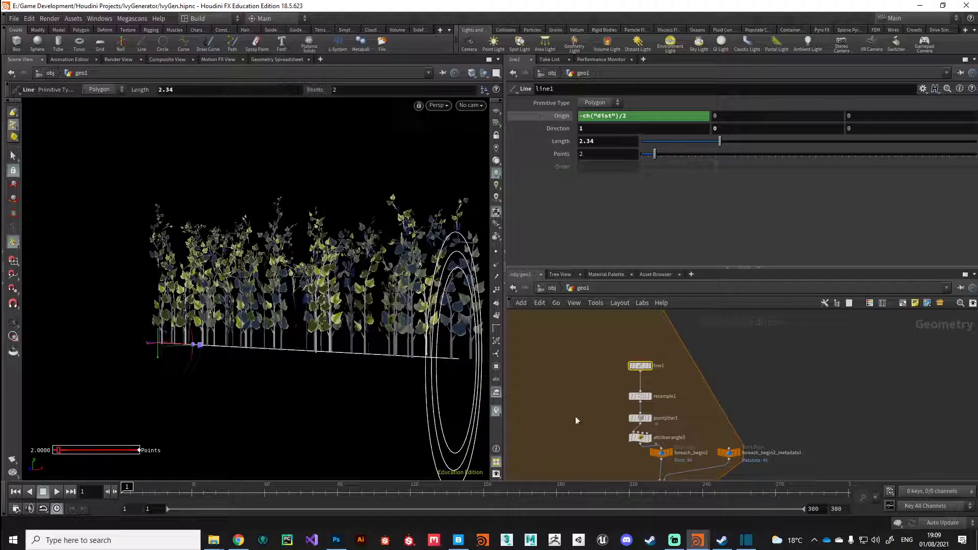
left_click(640, 396)
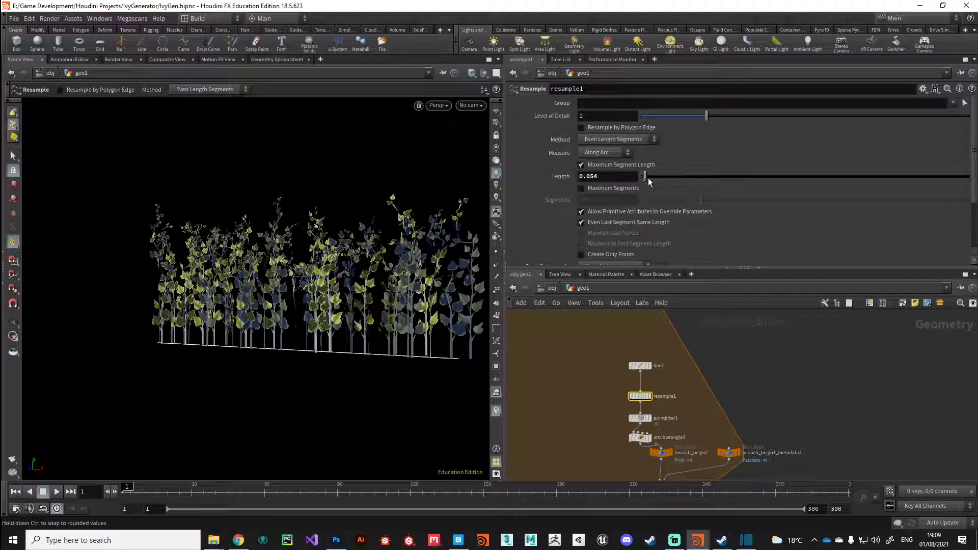
left_click_drag(648, 179, 645, 179)
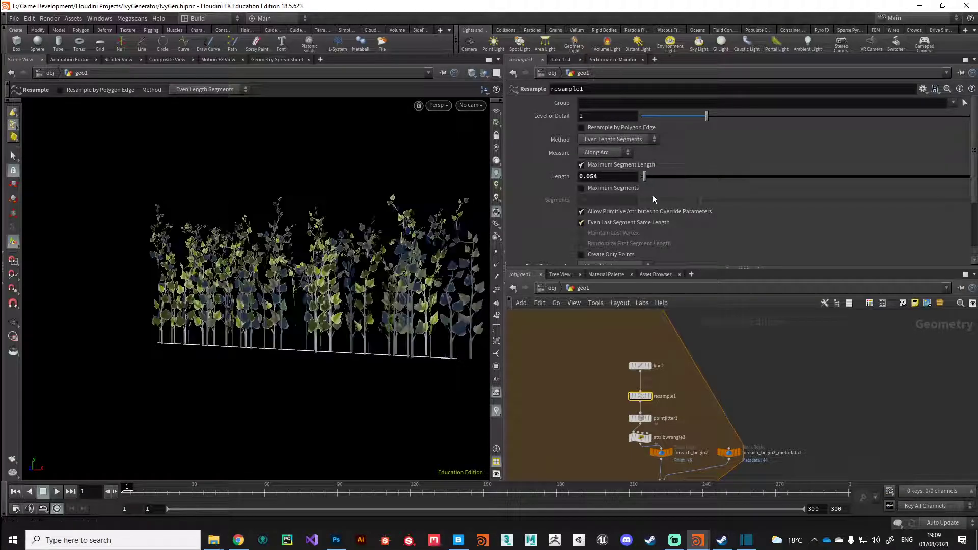
key("Escape")
mouse_move(357, 397)
left_mouse_down()
mouse_move(297, 393)
mouse_move(389, 408)
mouse_move(275, 413)
mouse_move(356, 415)
left_mouse_up()
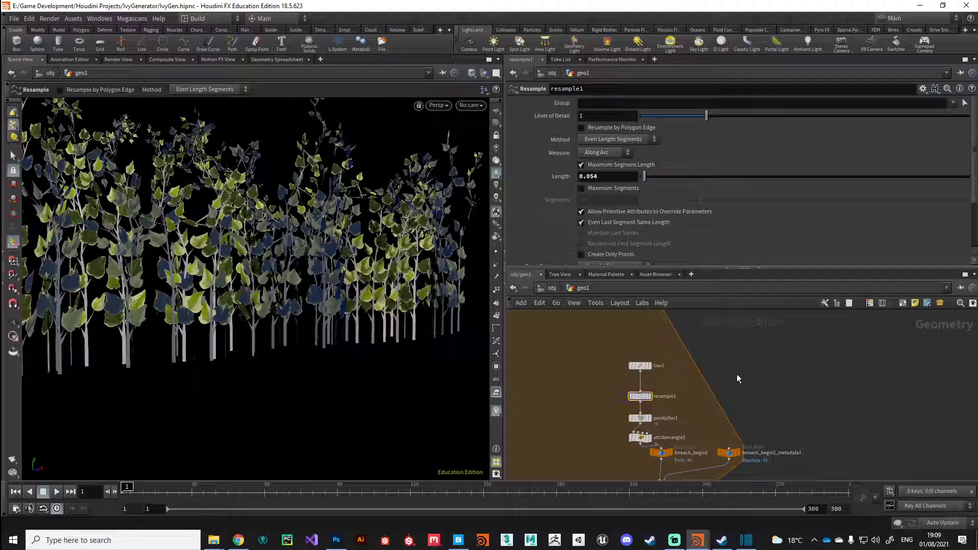
Step: Add a new circle node to the network
key("Tab")
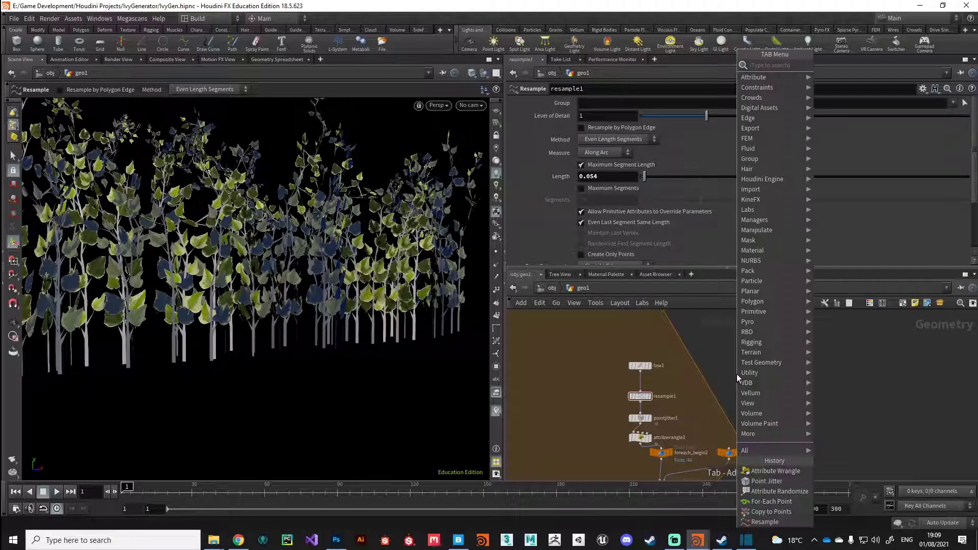
type("sweep")
key("Return")
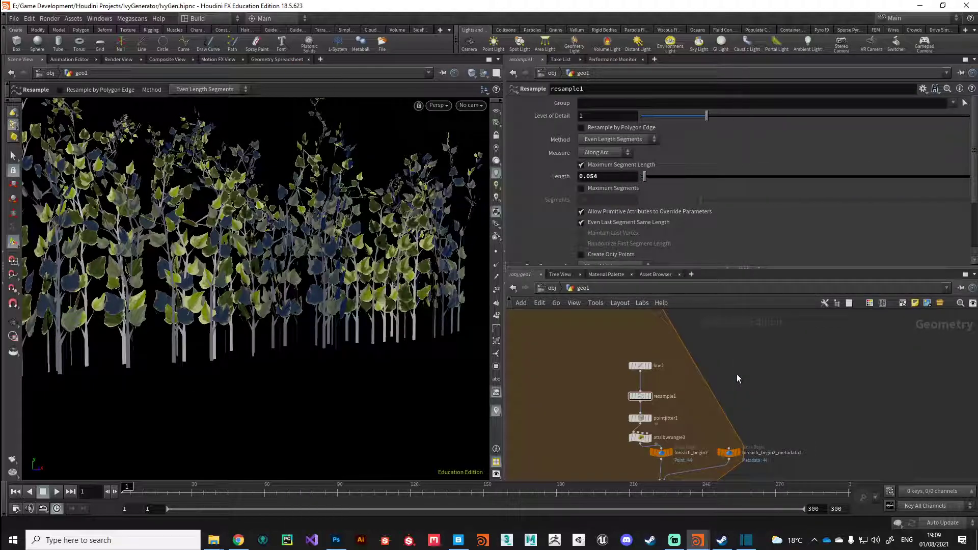
left_click(737, 374)
Step: Make circle1 a NURBS Curve lying on the ZX Plane, shrunk to a small ring
left_click(606, 103)
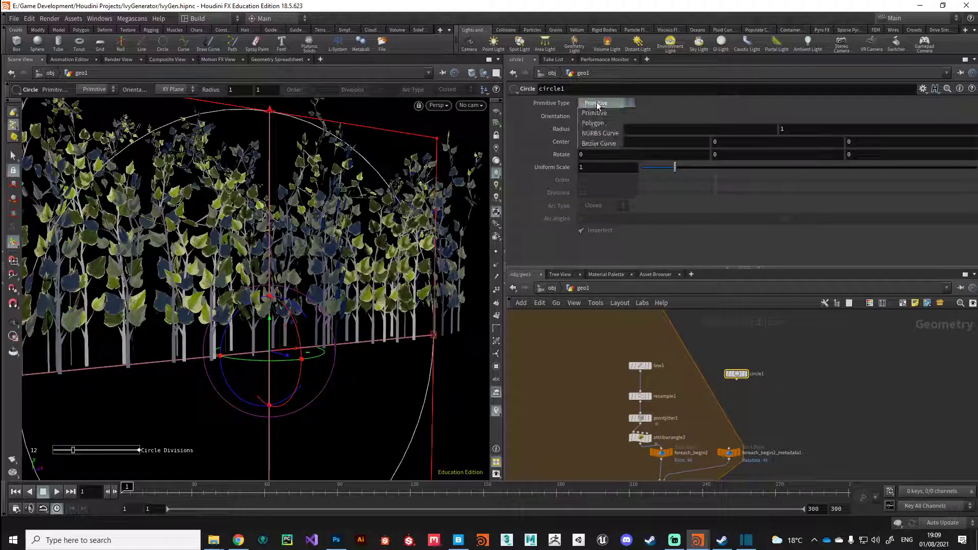
left_click(601, 133)
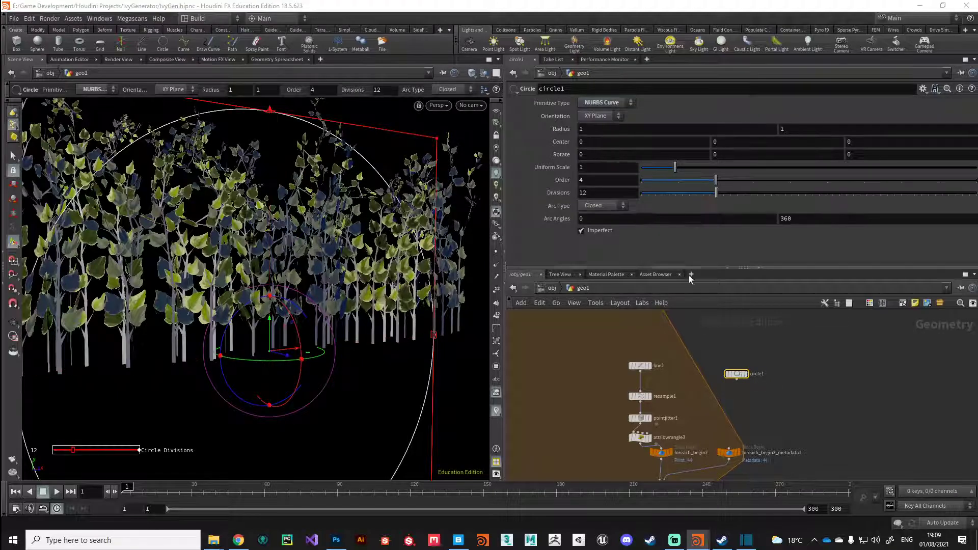
left_click(596, 117)
left_click(590, 138)
left_click(594, 116)
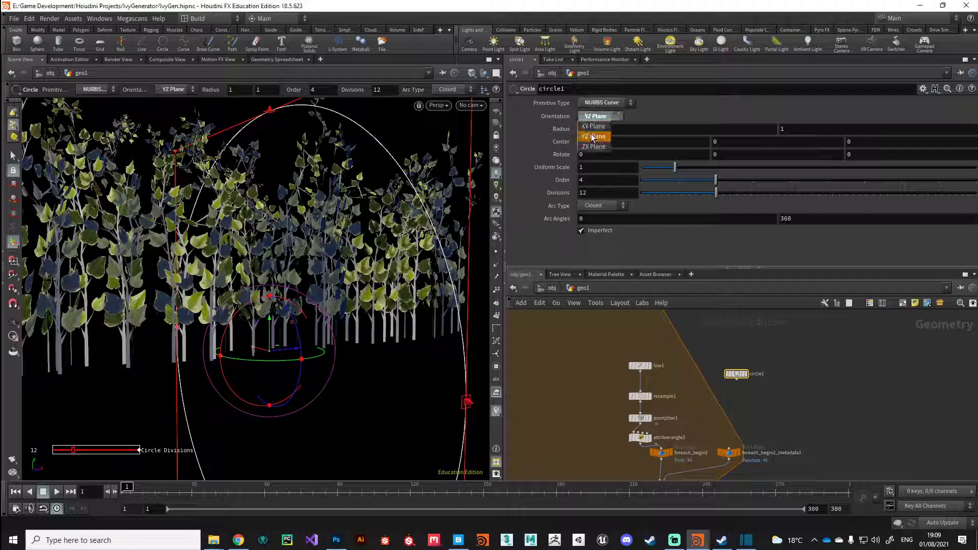
left_click(594, 144)
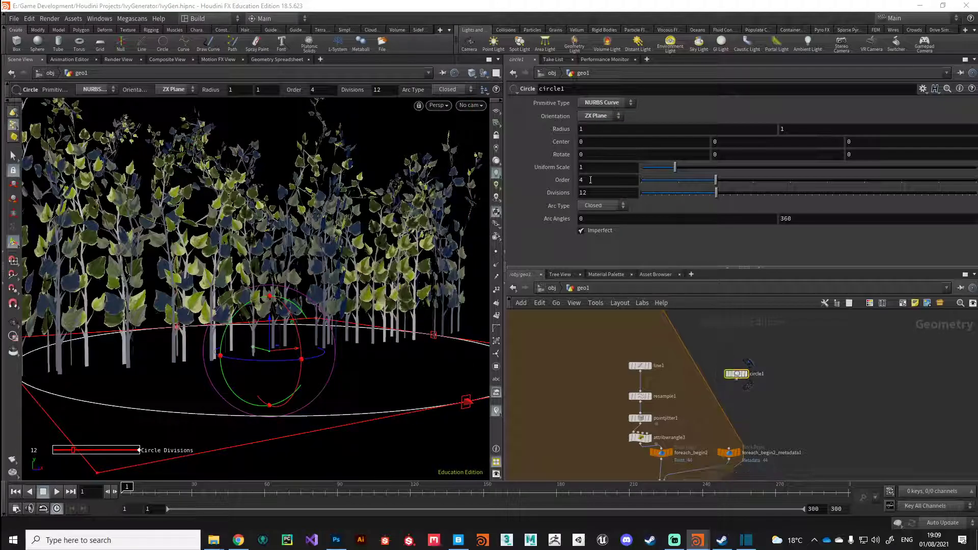
left_click_drag(675, 168, 645, 177)
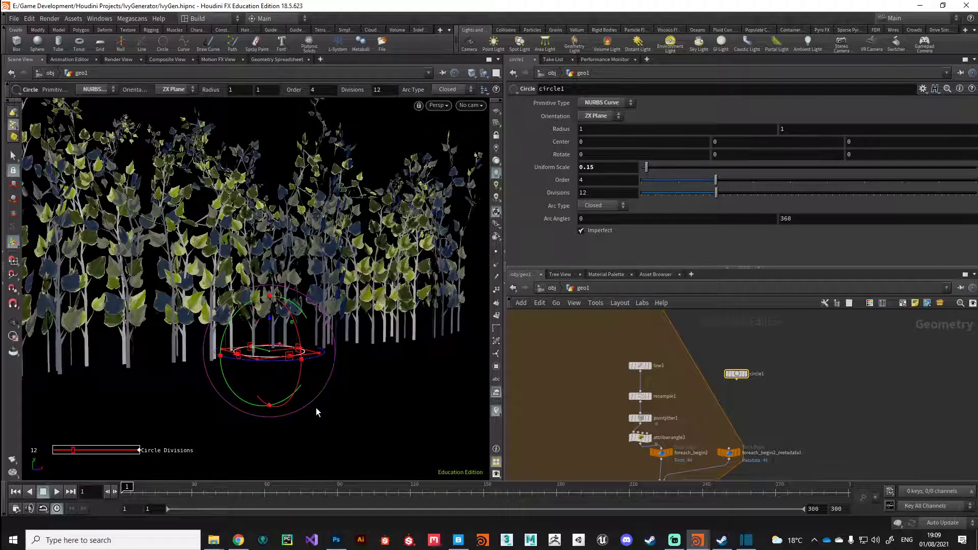
Step: Orbit to inspect the small circle and display only circle1 in the viewport
key("Escape")
left_click_drag(316, 408, 297, 439)
key("Return")
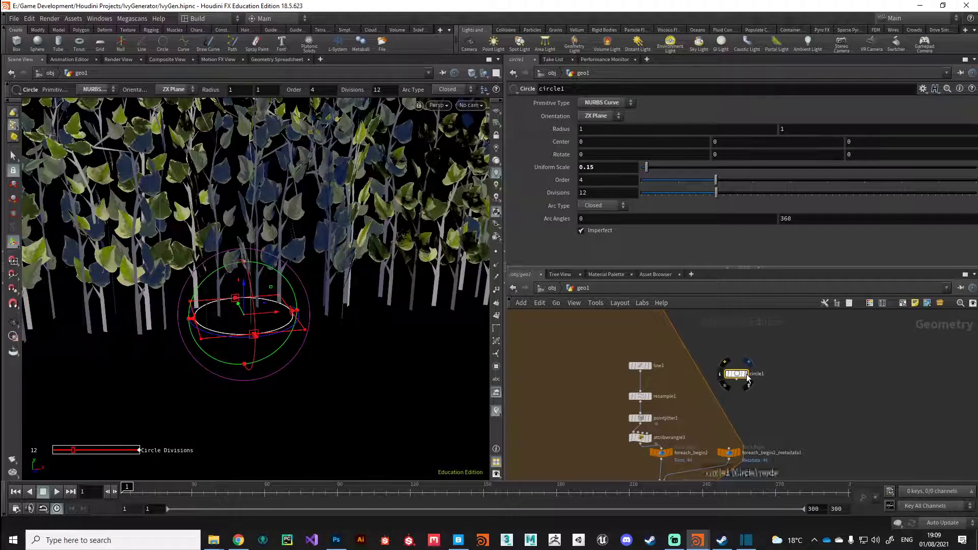
left_click(747, 374)
key("Tab")
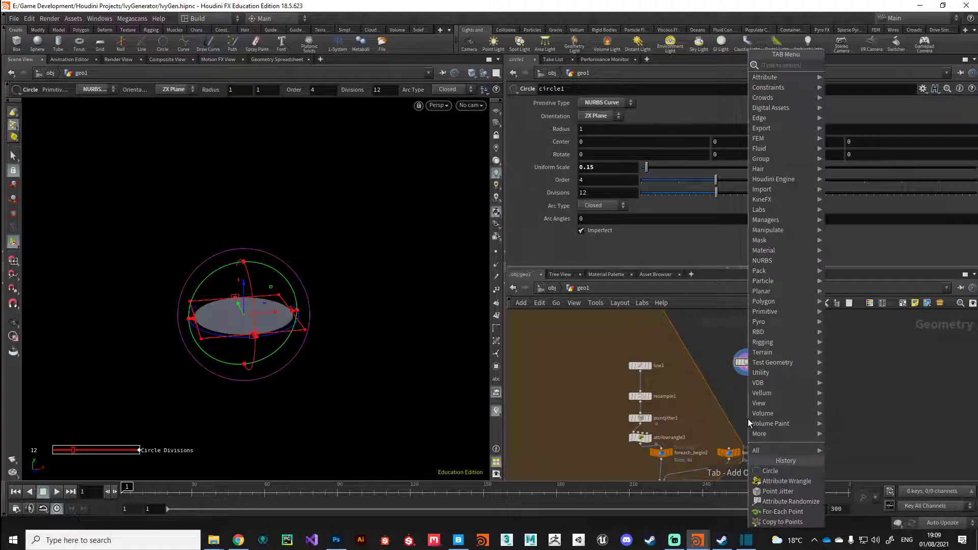
Step: Add a Scatter node beneath circle1, display it, and move it closer to circle1
type("sca")
key("Return")
left_click(747, 418)
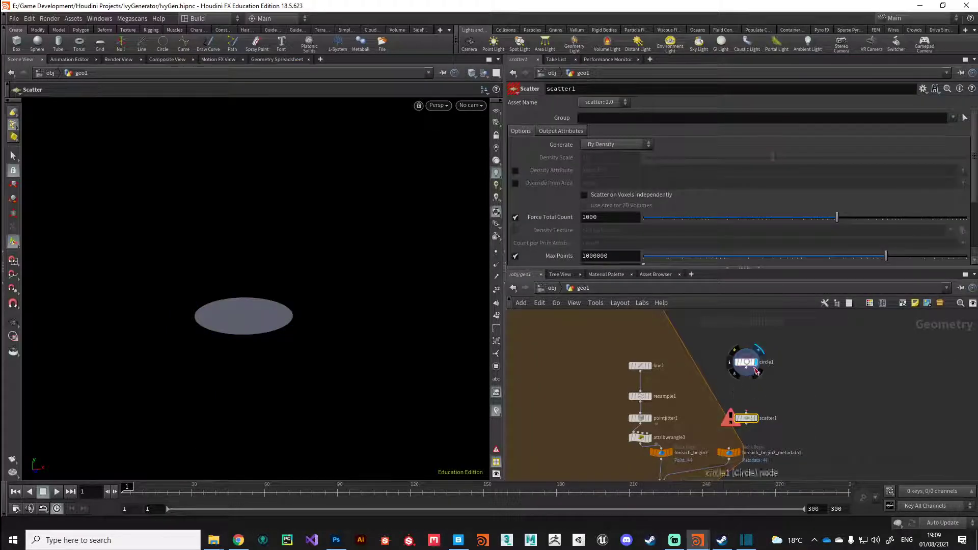
left_click(756, 418)
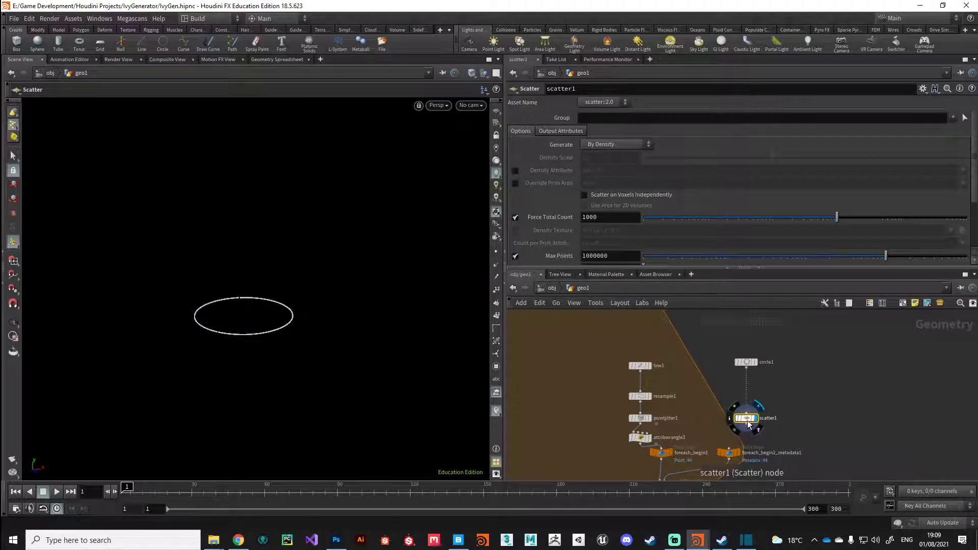
left_click_drag(746, 418, 746, 396)
Step: Change circle1's Primitive Type to Primitive so it becomes a filled disc
left_click(747, 362)
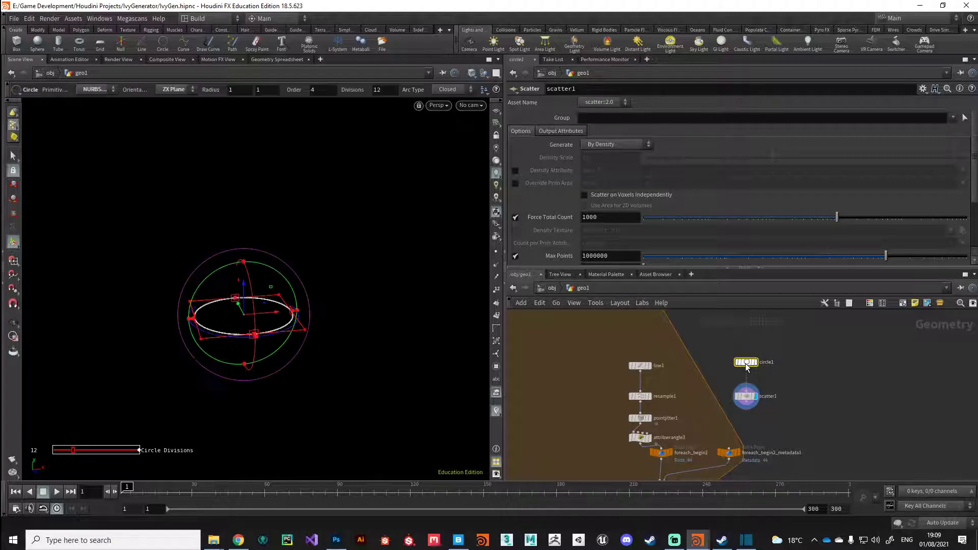
left_click(594, 104)
left_click(594, 113)
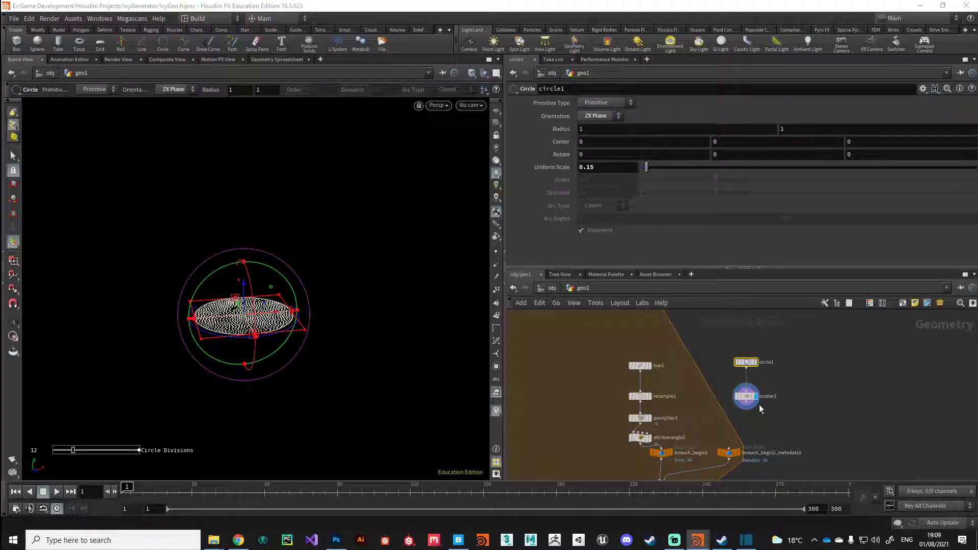
Step: Set scatter1's Force Total Count to 40 and orbit to check the point spread
left_click_drag(749, 400, 749, 387)
left_click(749, 387)
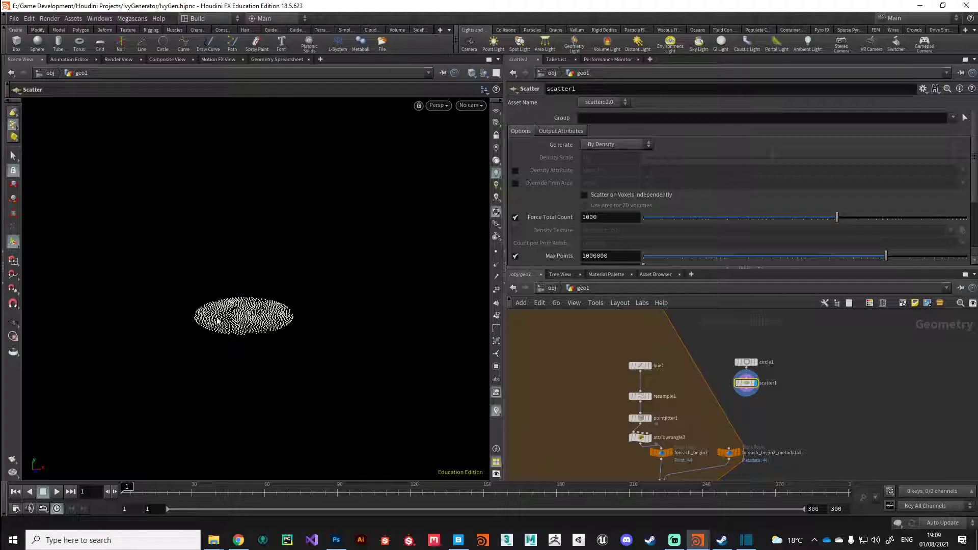
key("Return")
key("Return")
key("Escape")
scroll(275, 363, "up", 3)
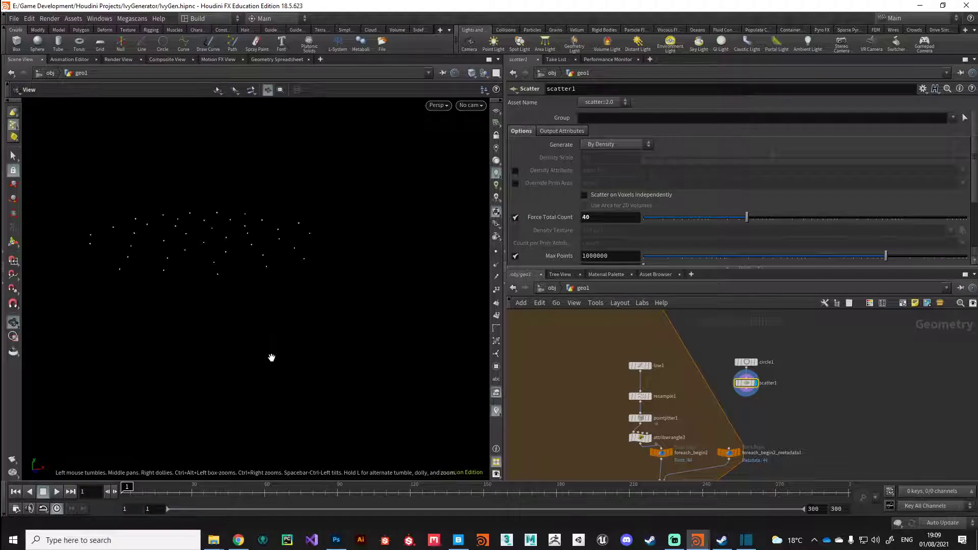
key("Return")
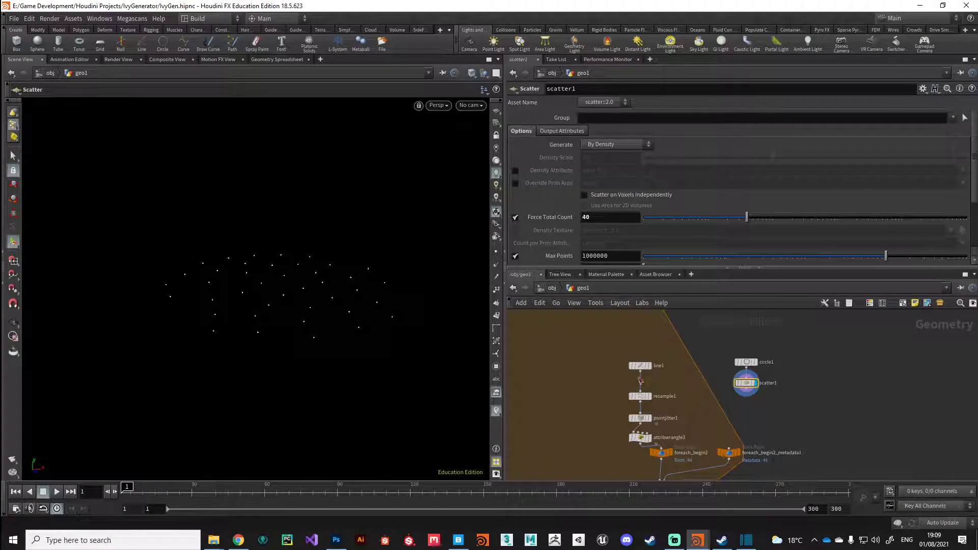
key("Escape")
left_click_drag(292, 330, 304, 370)
key("Return")
Step: Rearrange the line/resample1 and circle1/scatter1 nodes up and to the left in the network
left_click_drag(605, 363, 569, 386)
left_click_drag(727, 400, 775, 354)
left_click_drag(747, 384, 651, 368)
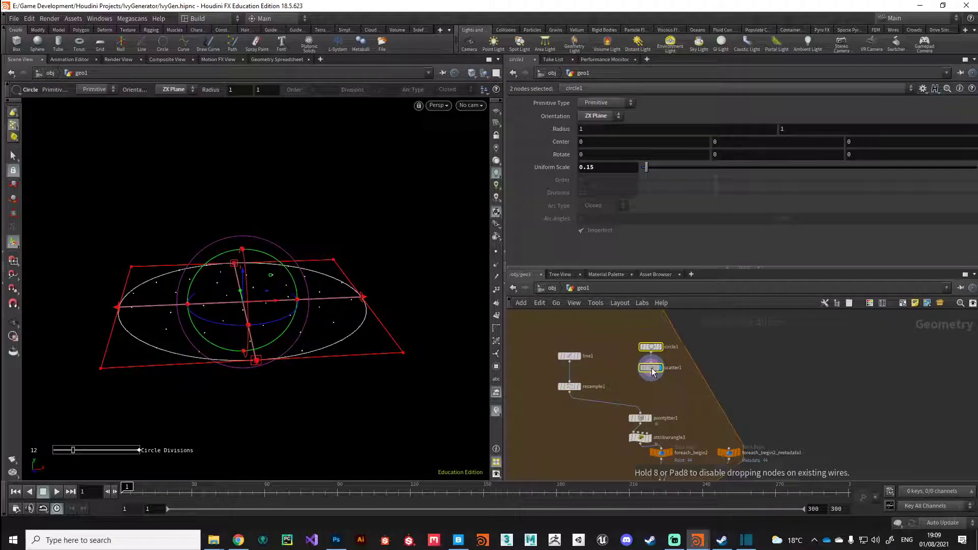
left_click(635, 389)
Step: Insert a Switch between resample1 and pointjitter1, with scatter1 wired as the second input
key("Tab")
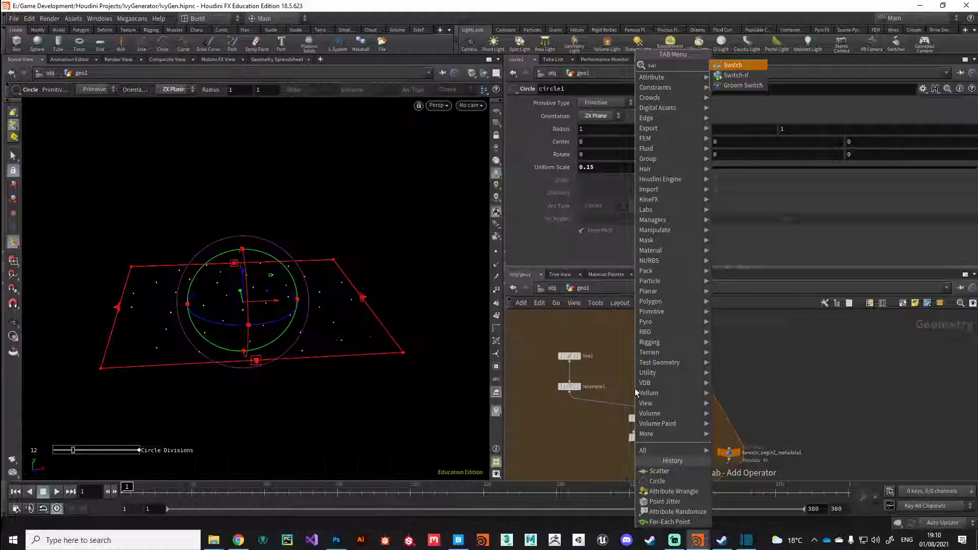
type("swit")
key("Return")
left_click(632, 409)
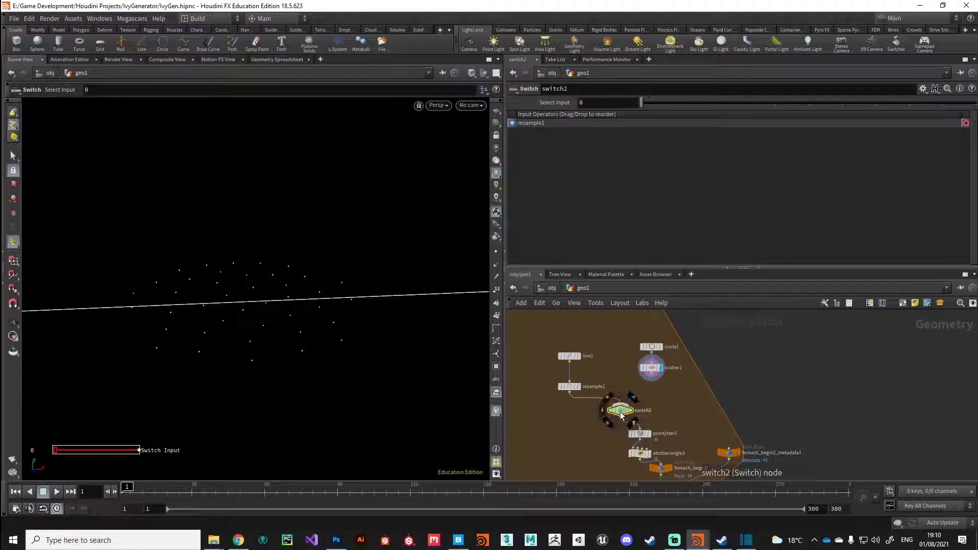
left_click(631, 404)
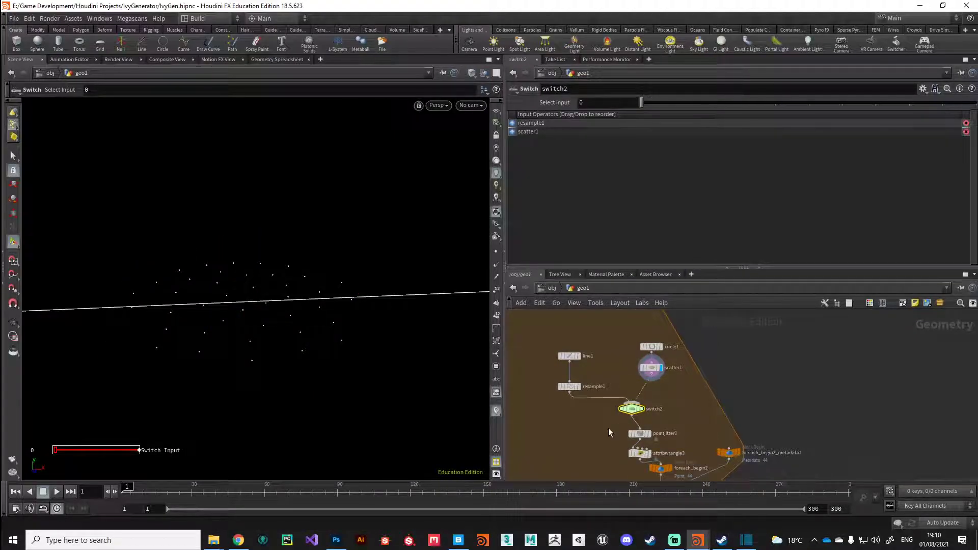
middle_click_drag(595, 431, 601, 410)
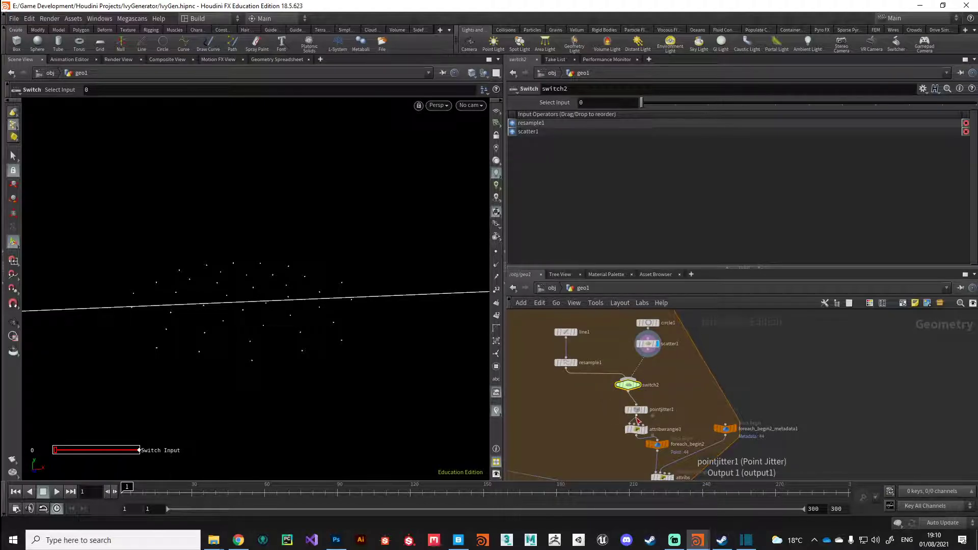
left_click_drag(634, 412, 626, 409)
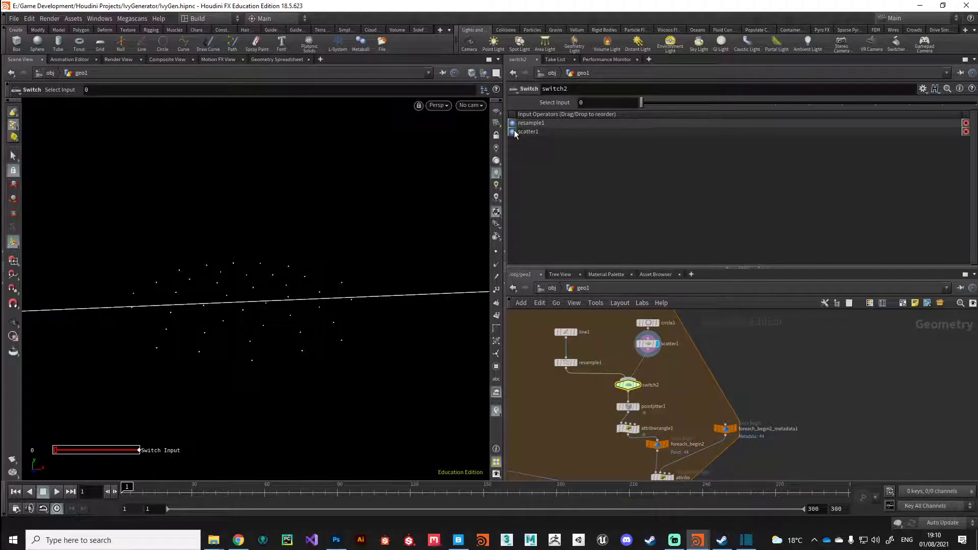
Step: Keep resample1 as the first switch input and set Select Input to 1 for the scatter points
left_click_drag(513, 132, 515, 121)
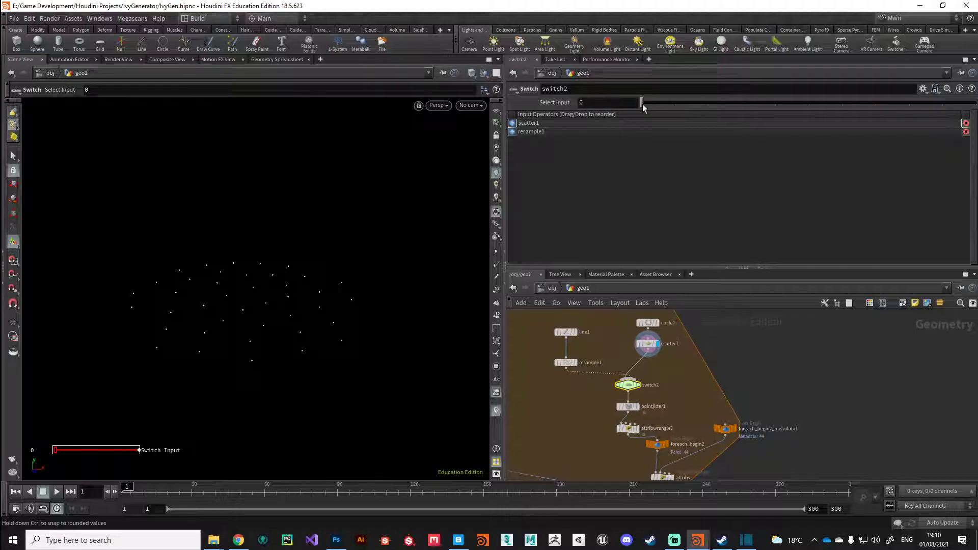
left_click_drag(521, 133, 565, 123)
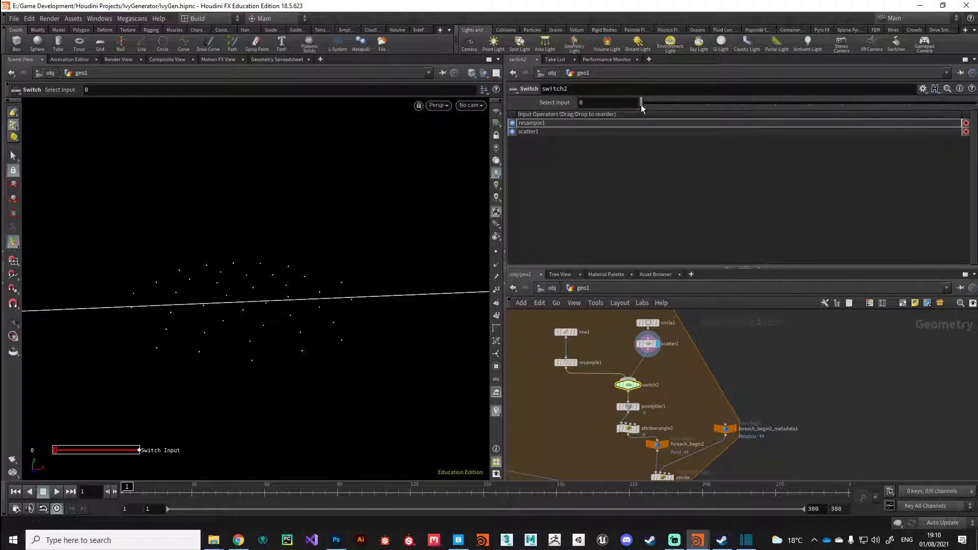
left_click_drag(641, 104, 675, 103)
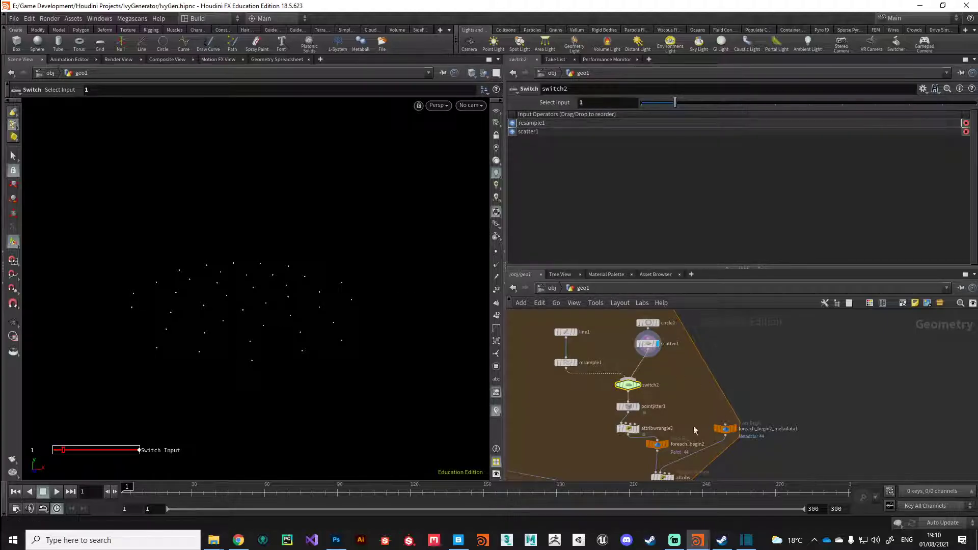
middle_click_drag(695, 430, 725, 335)
Step: Display foreach_end2 and orbit to see the whole ivy clump
left_click(654, 432)
left_click(642, 432)
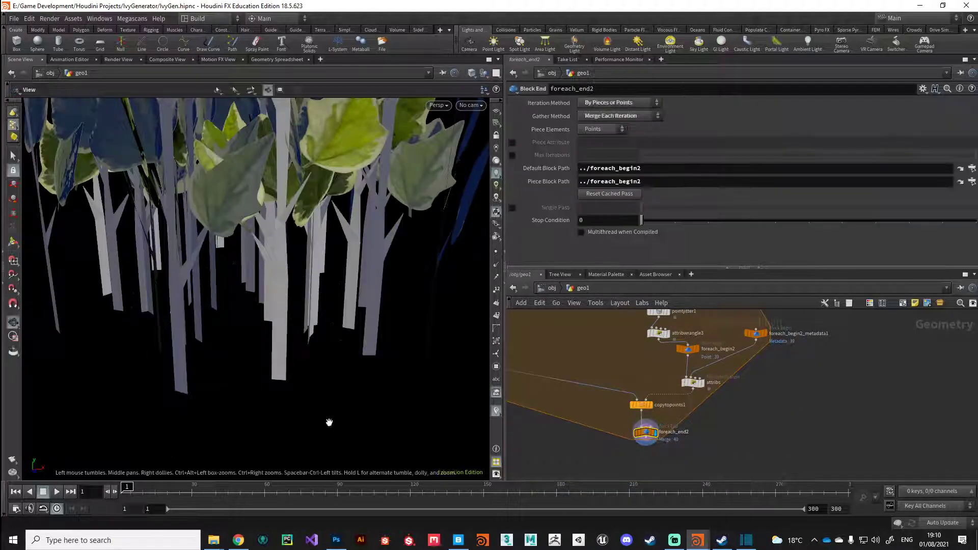
scroll(329, 423, "down", 5)
left_click_drag(330, 423, 278, 359)
key("Return")
middle_click_drag(612, 402, 589, 472)
Step: Change scatter1's Force Total Count to 20 and orbit around the thinner ivy clump
left_click(637, 343)
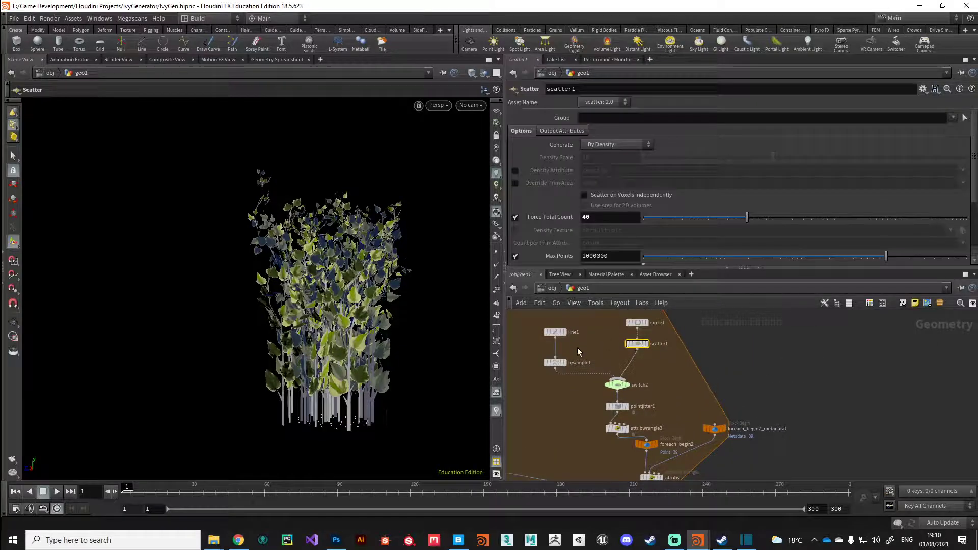
double_click(594, 216)
type("20")
key("Return")
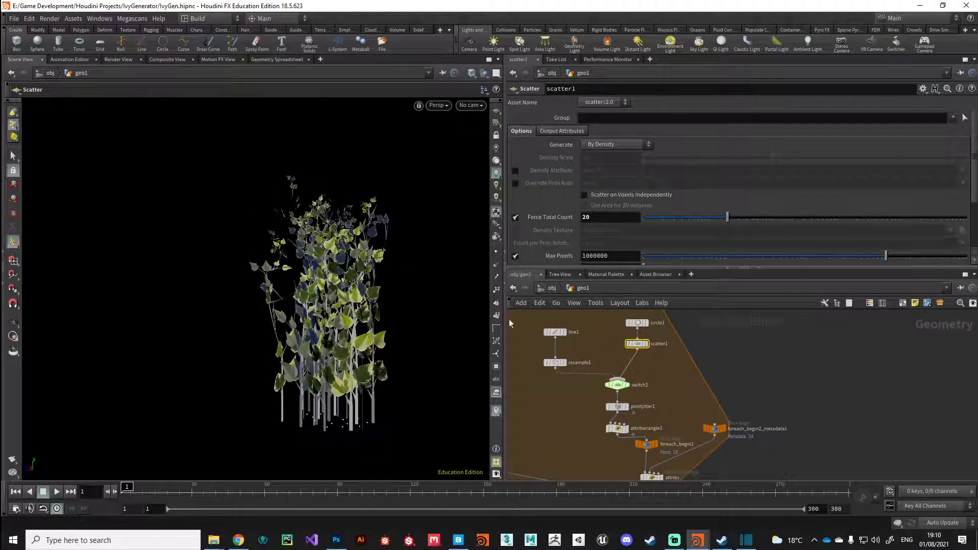
key("Escape")
left_click_drag(403, 397, 398, 440)
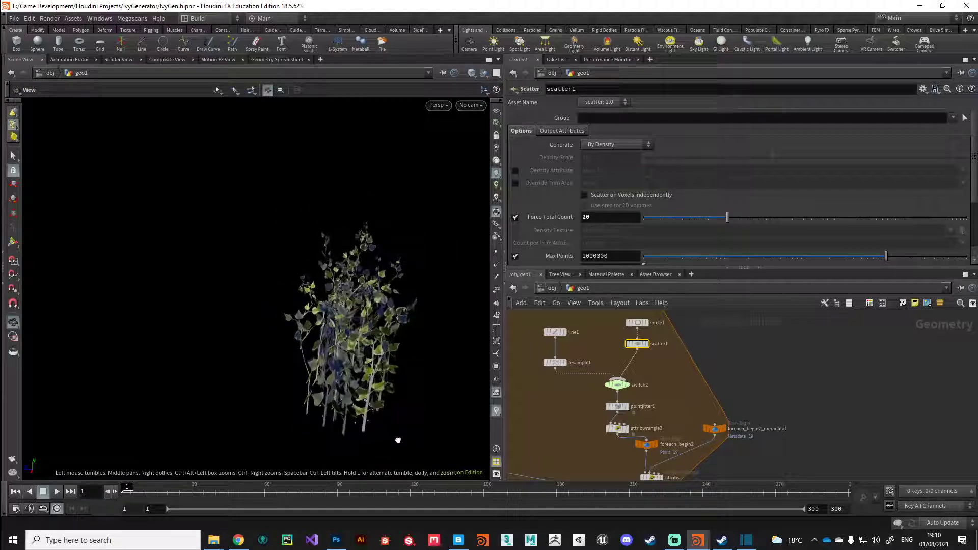
middle_click_drag(637, 326, 634, 347)
Step: Drag circle1's handles to a 0.49078 by 1.62958 radius and shift its centre
left_click(635, 345)
key("Return")
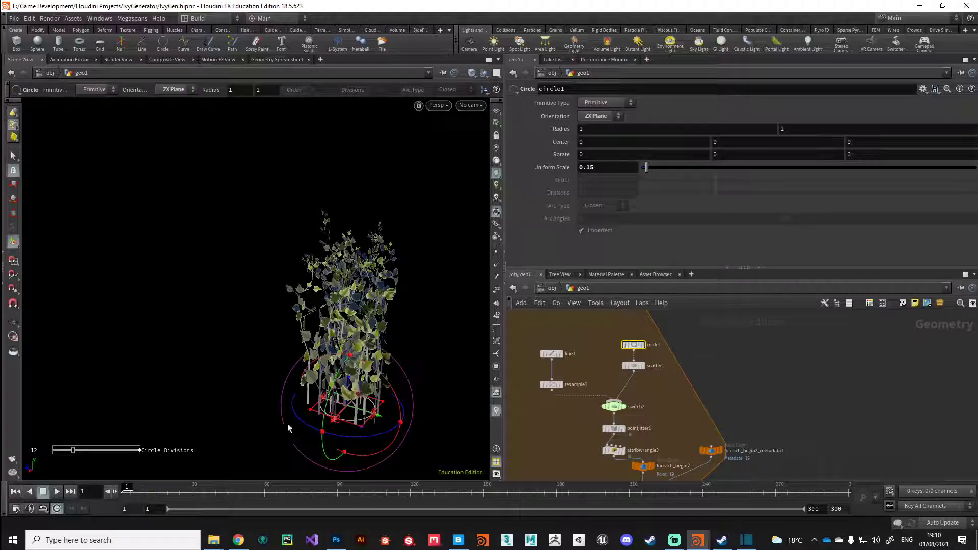
left_click_drag(371, 432, 368, 351, "alt")
left_click_drag(326, 367, 401, 406, "alt")
key("Escape")
key("Return")
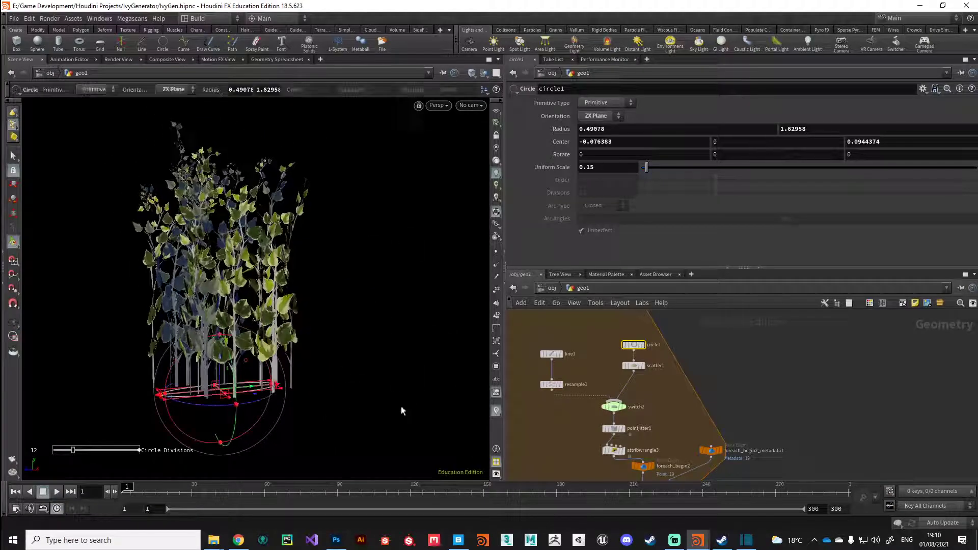
Step: Display foreach_end2 and orbit around the wider oval ivy patch
scroll(577, 453, "down", 3)
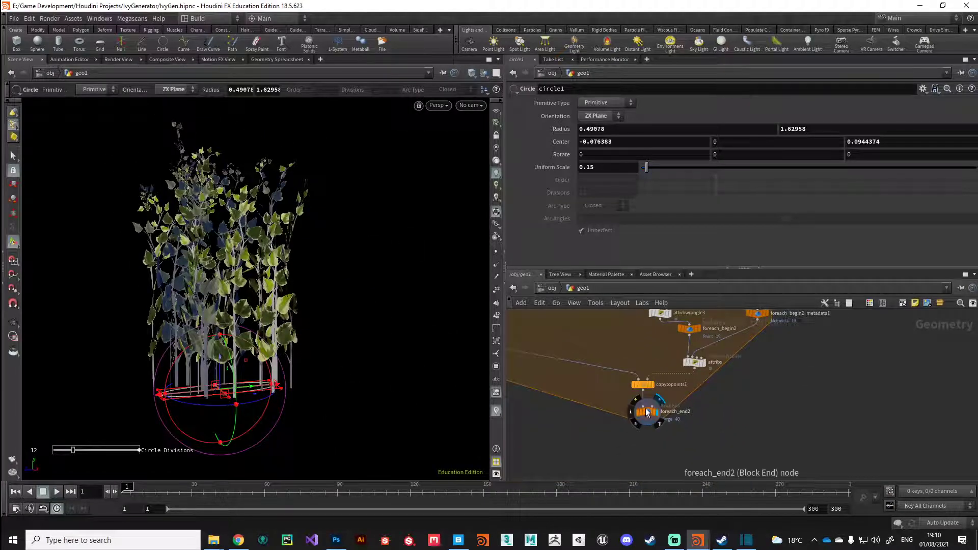
left_click(647, 413)
left_click_drag(306, 390, 312, 411)
middle_click_drag(526, 421, 654, 478)
scroll(678, 400, "down", 4)
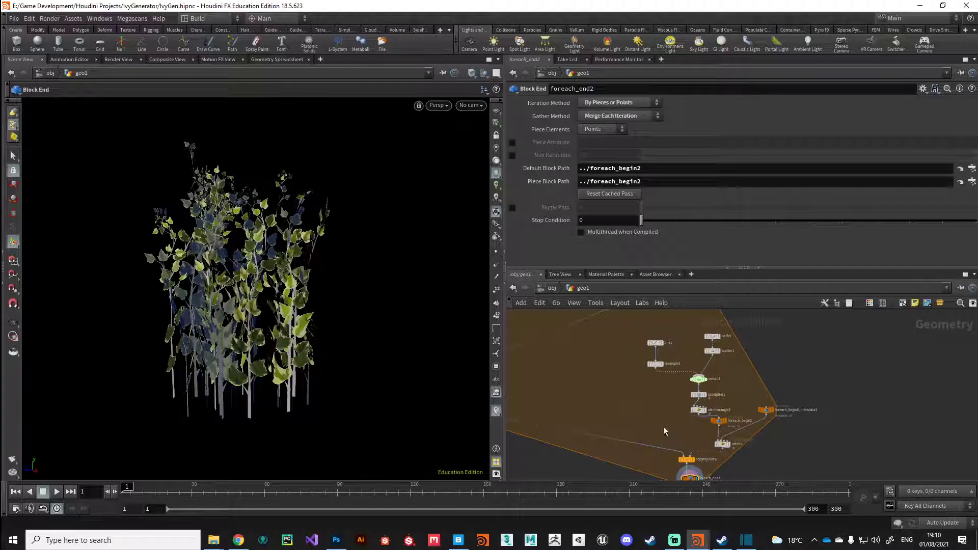
Step: Select lsystem1 to show its Step Size Scale 0.897 and Angle 28 while orbiting the ivy
left_click_drag(262, 430, 277, 426)
scroll(633, 382, "down", 3)
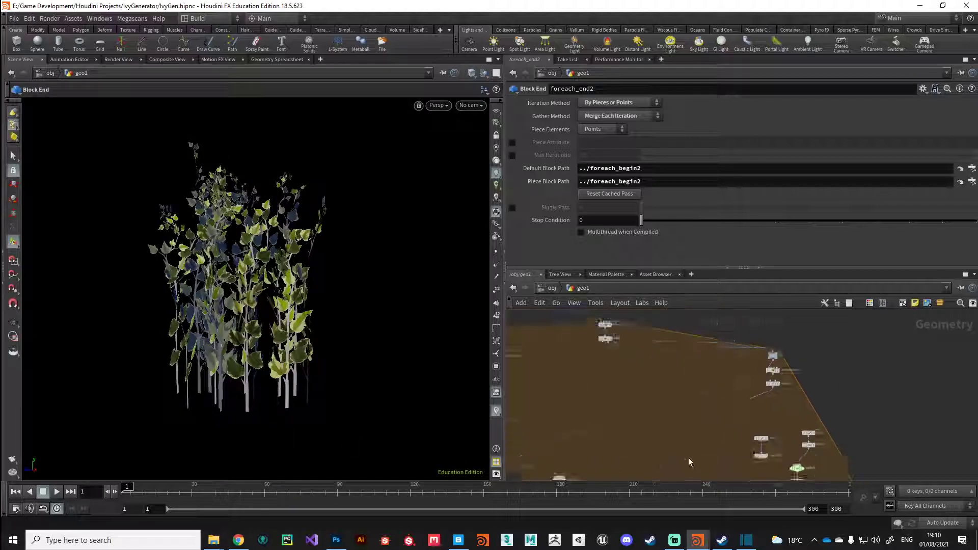
scroll(633, 382, "up", 3)
left_click(627, 370)
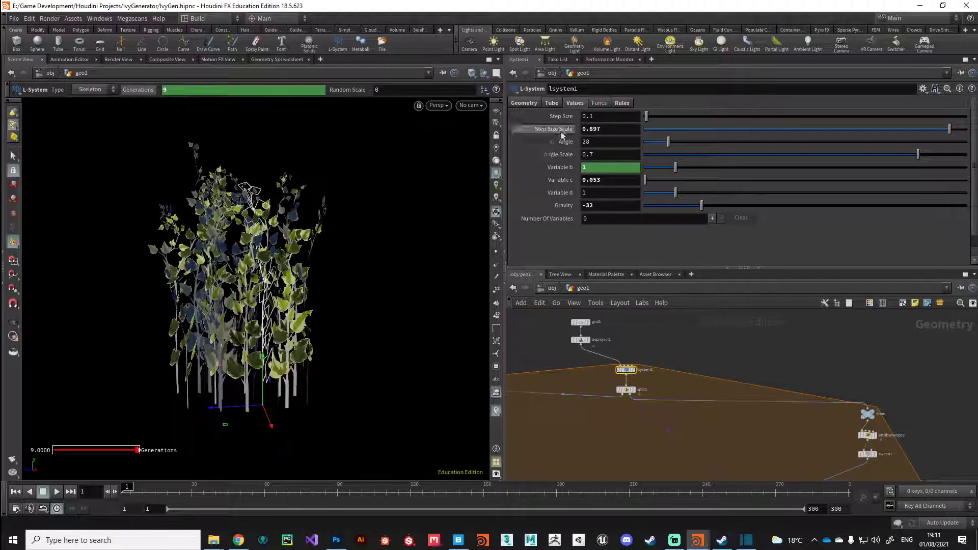
left_click_drag(405, 345, 266, 360)
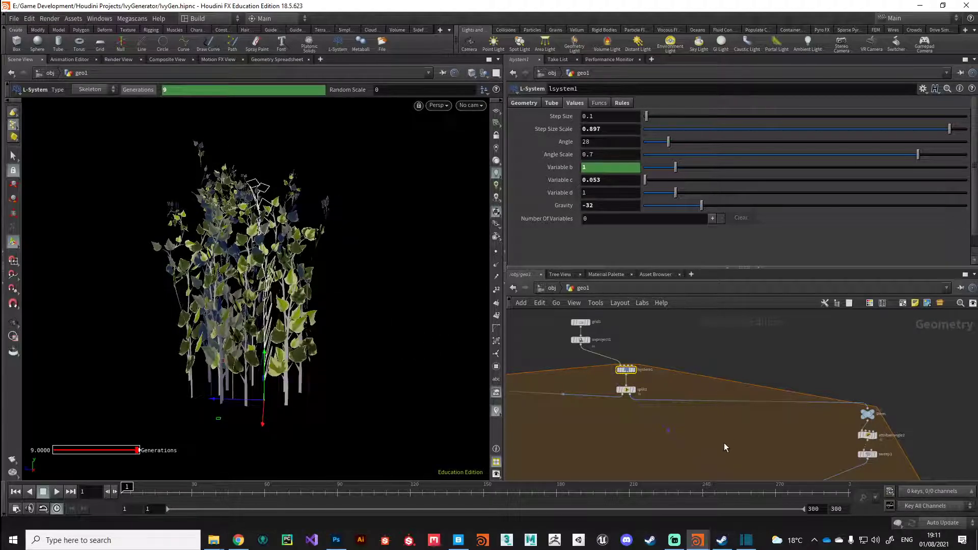
scroll(723, 442, "down", 4)
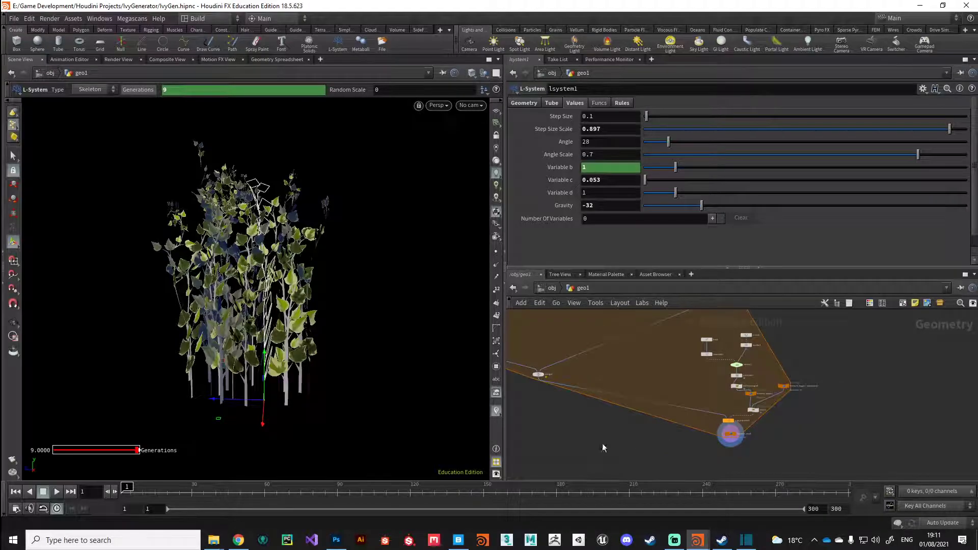